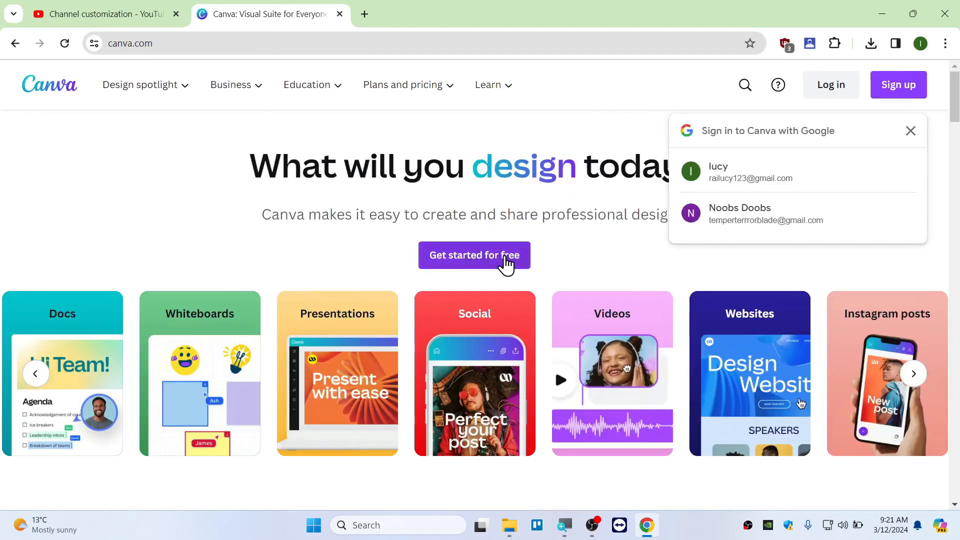
# Sign up to Canva for free with the first listed Google account
pyautogui.click(481, 258)
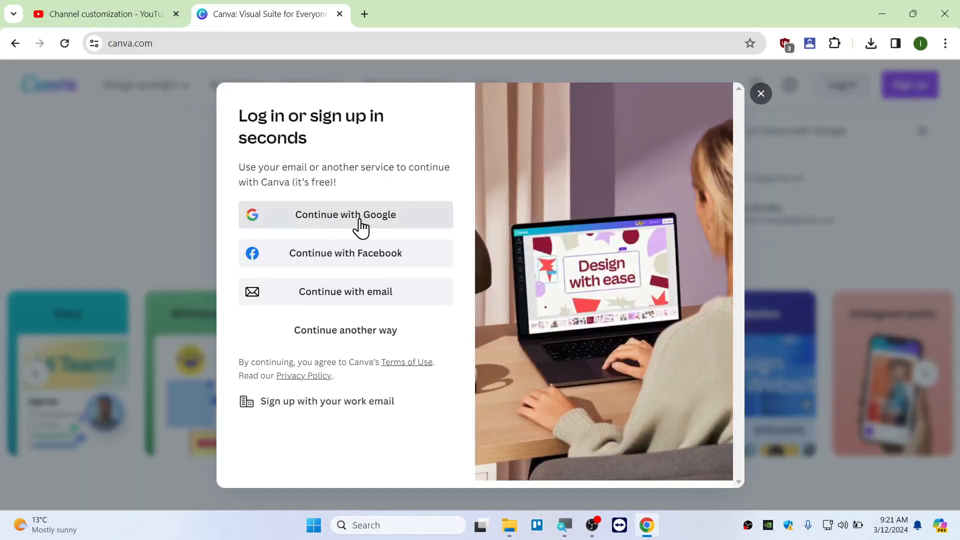
pyautogui.click(359, 220)
pyautogui.click(643, 325)
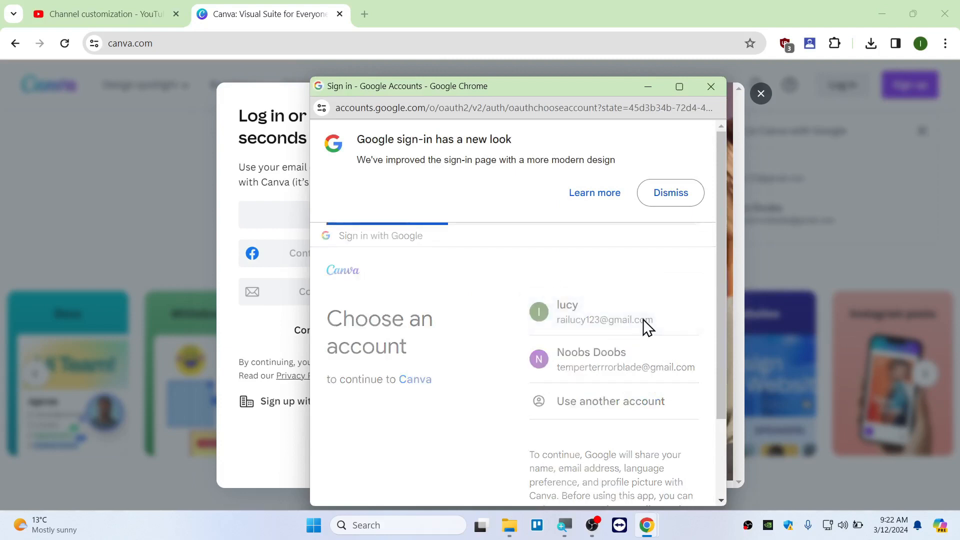
pyautogui.click(613, 452)
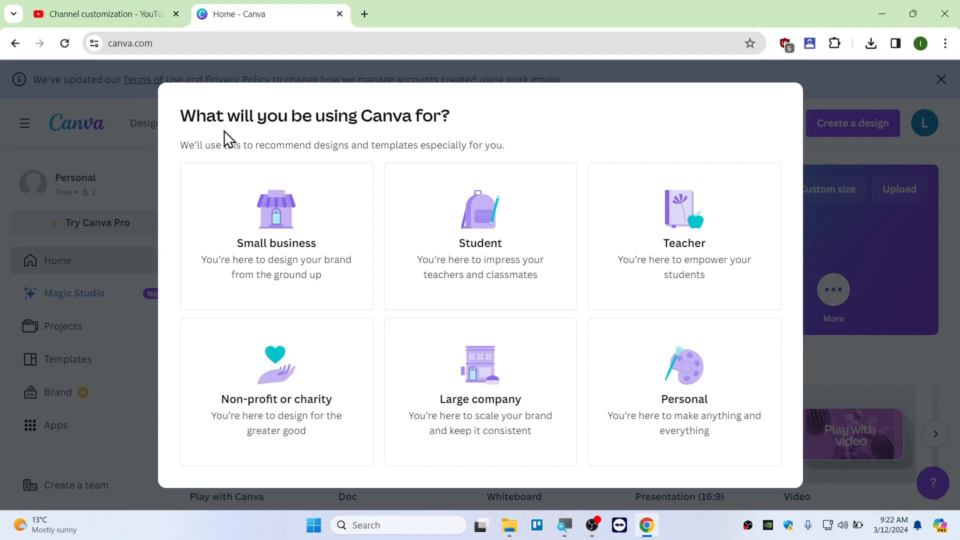
# Choose Personal as the intended use and decline the Canva Pro trial for now
pyautogui.click(698, 399)
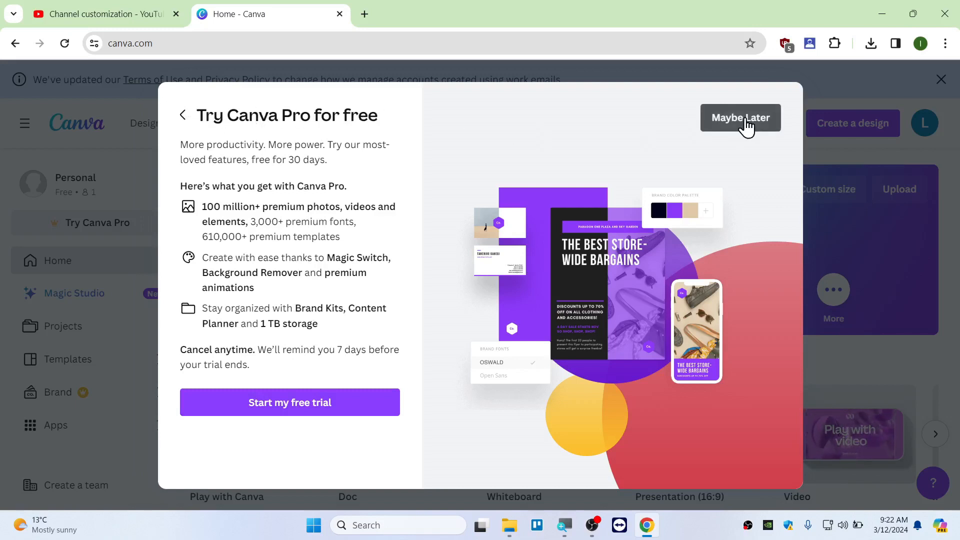
pyautogui.click(749, 125)
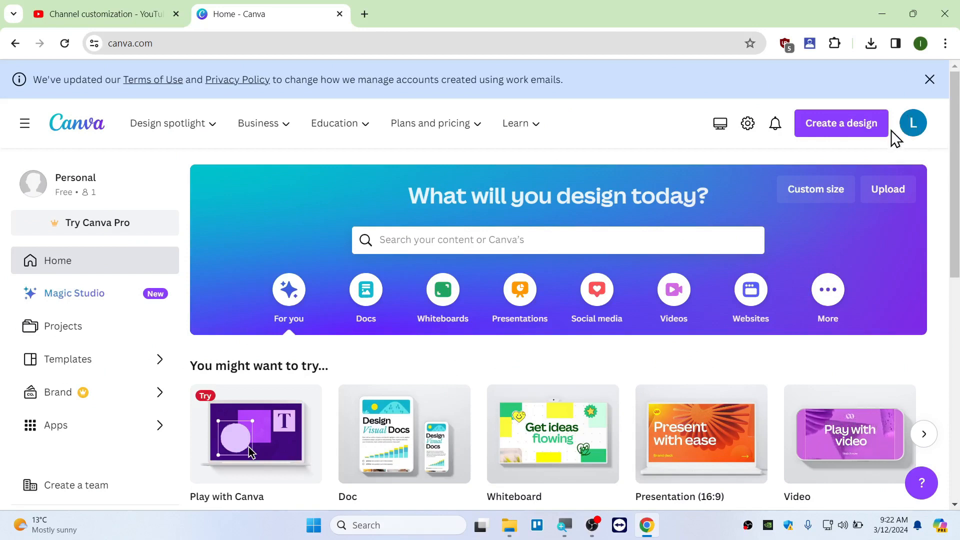
# Search the design types for "youtube logo", create a YouTube Channel Logo design of 800 × 800 px, and skip the tour
pyautogui.click(848, 126)
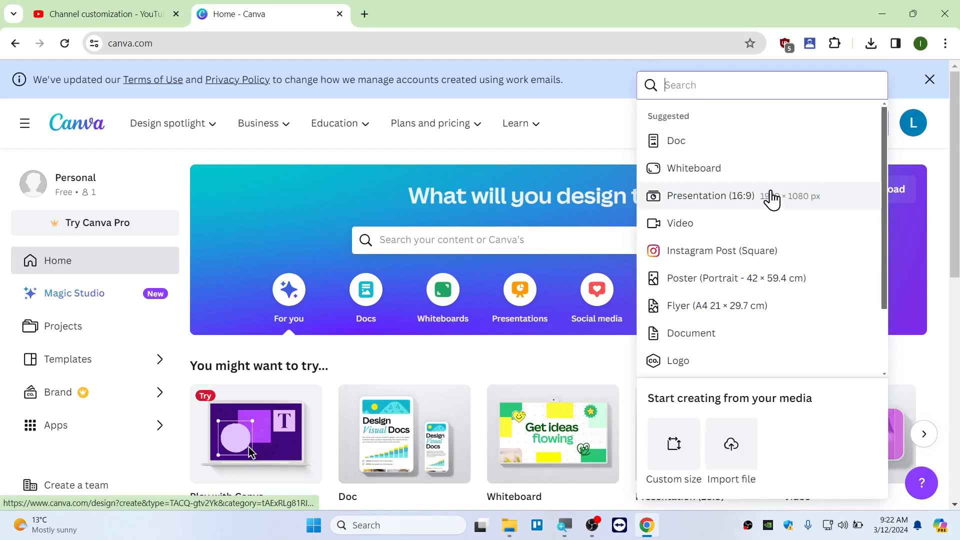
pyautogui.write('yo')
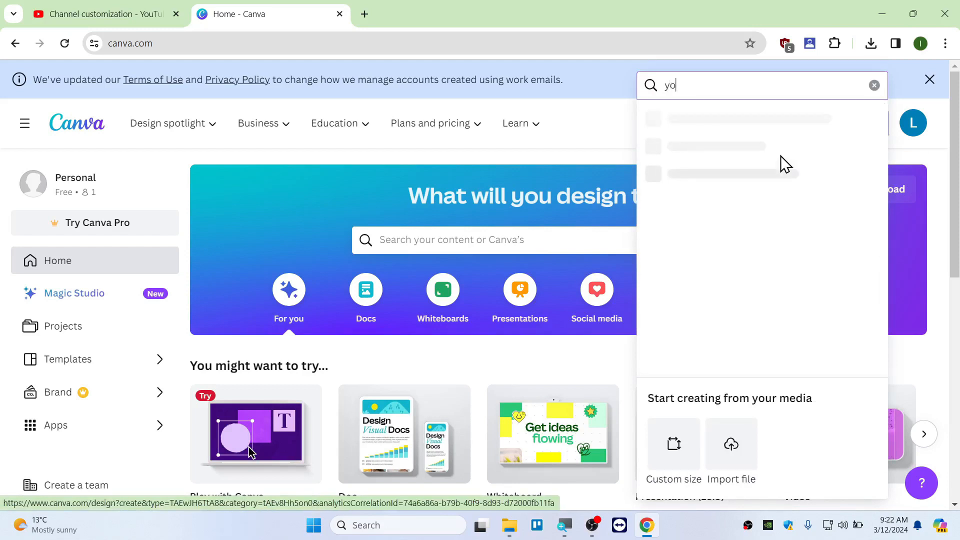
pyautogui.write('utube')
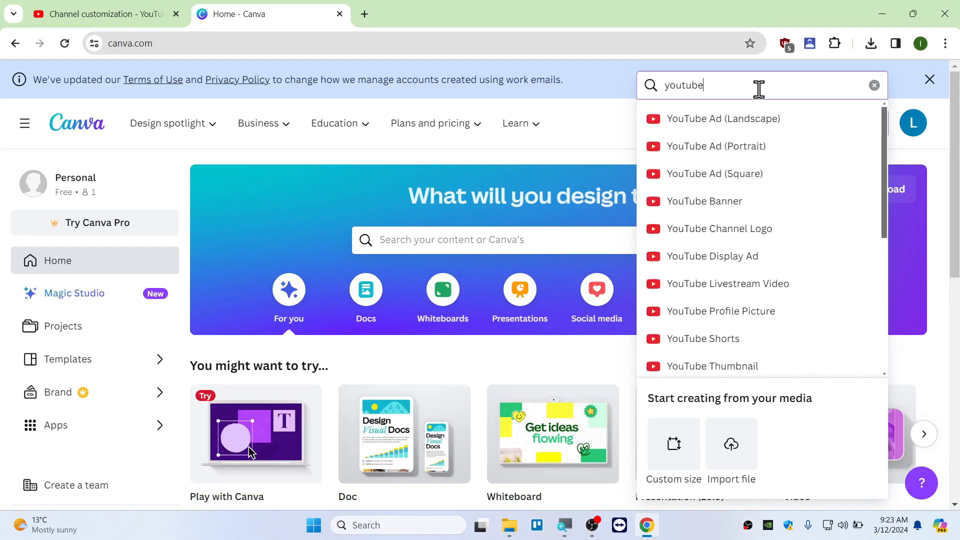
pyautogui.write(' logo')
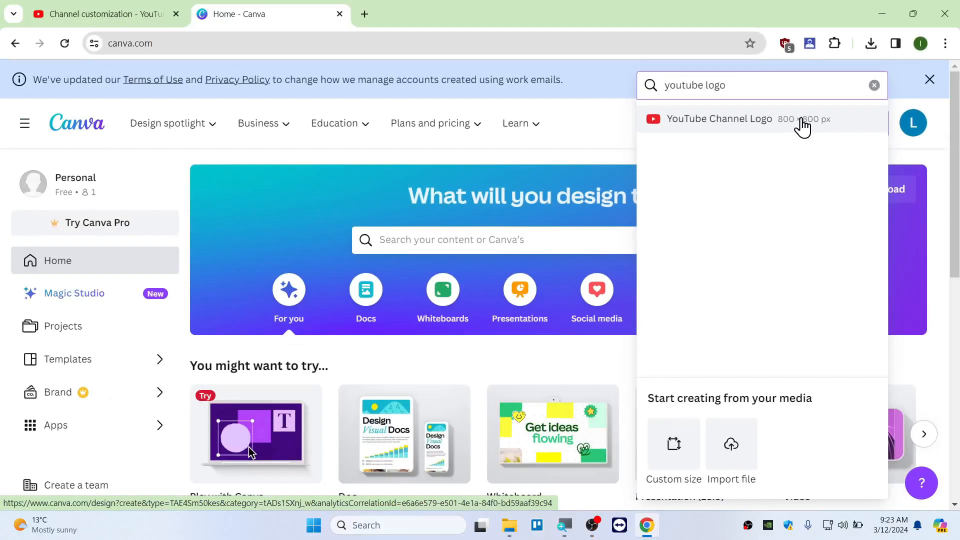
pyautogui.click(753, 129)
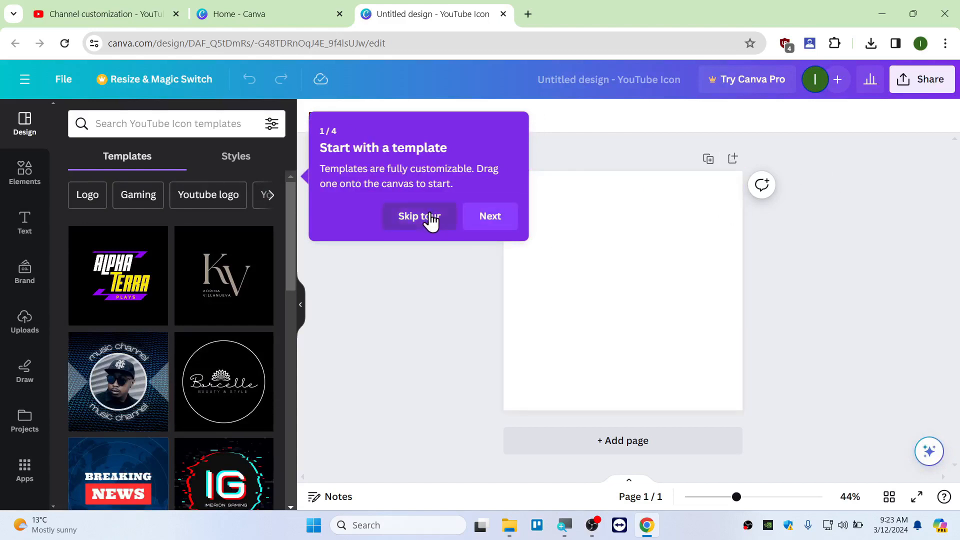
pyautogui.click(426, 216)
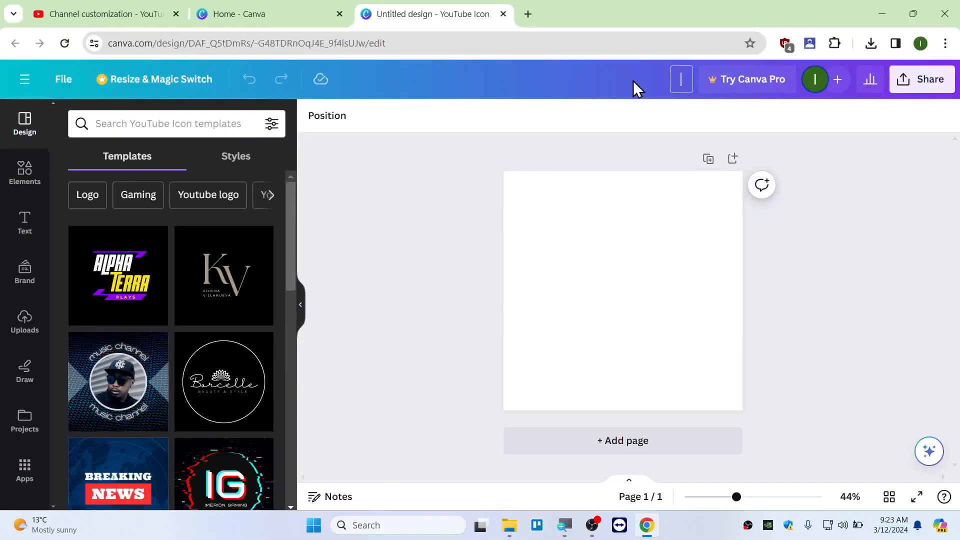
# Rename the untitled design as logoYT
pyautogui.write('logoYT')
pyautogui.click(440, 341)
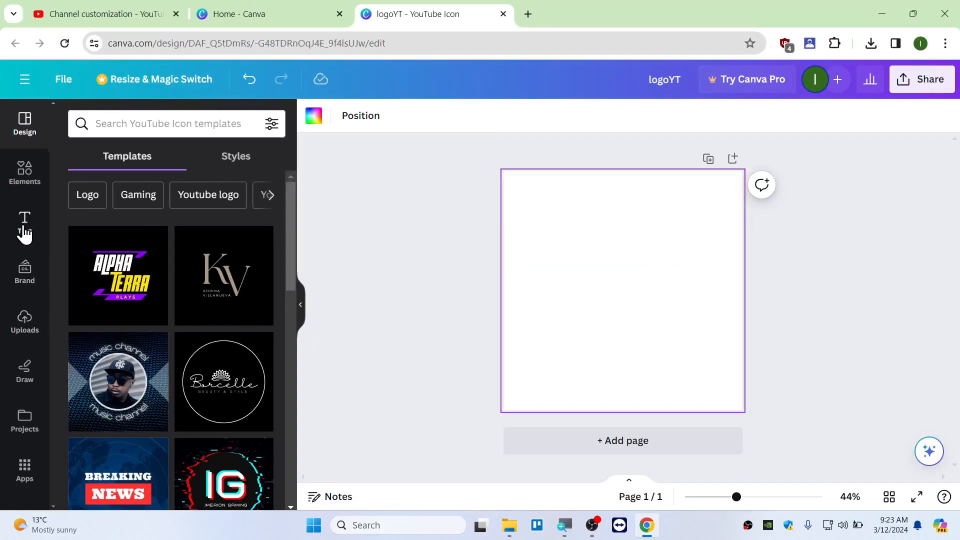
# Upload the image file "profilepci yt.png" from the Downloads folder to the media library
pyautogui.click(25, 172)
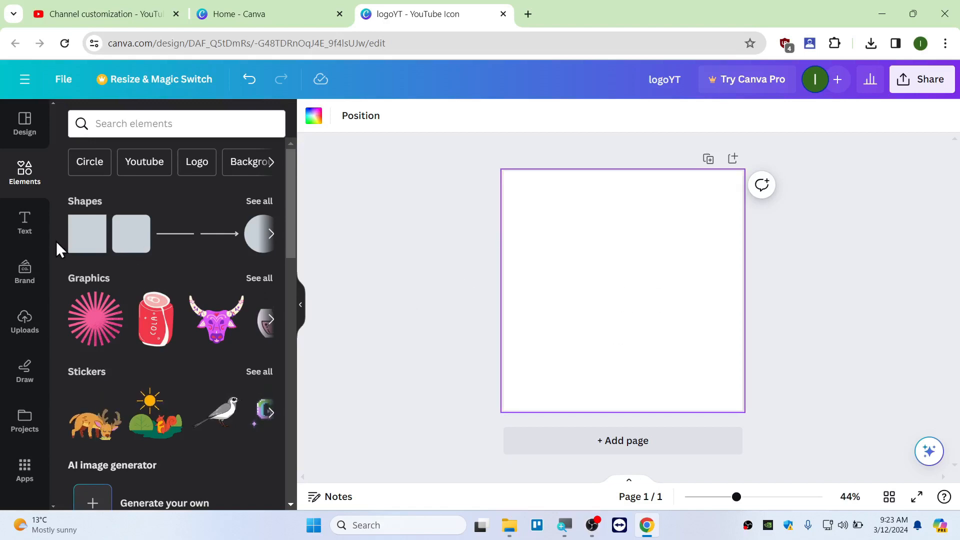
pyautogui.click(23, 330)
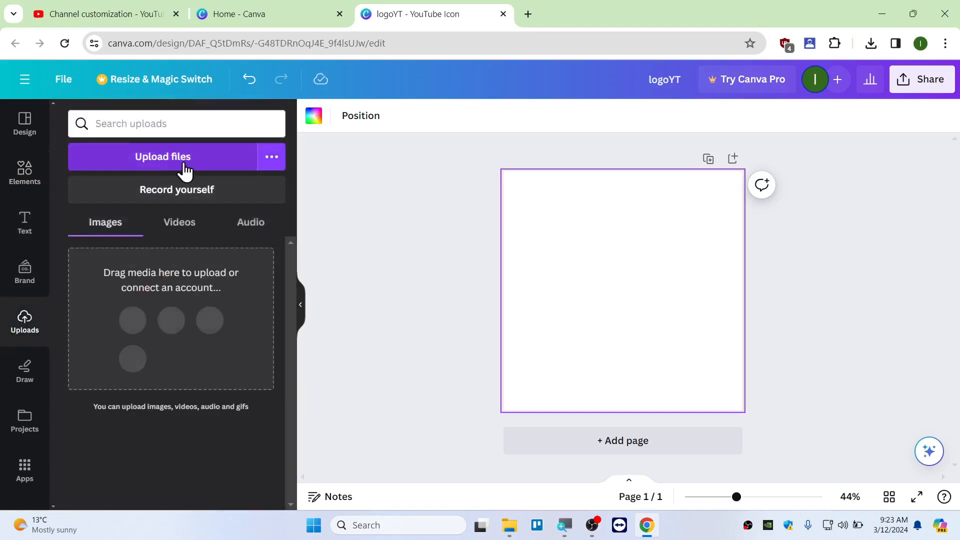
pyautogui.click(187, 160)
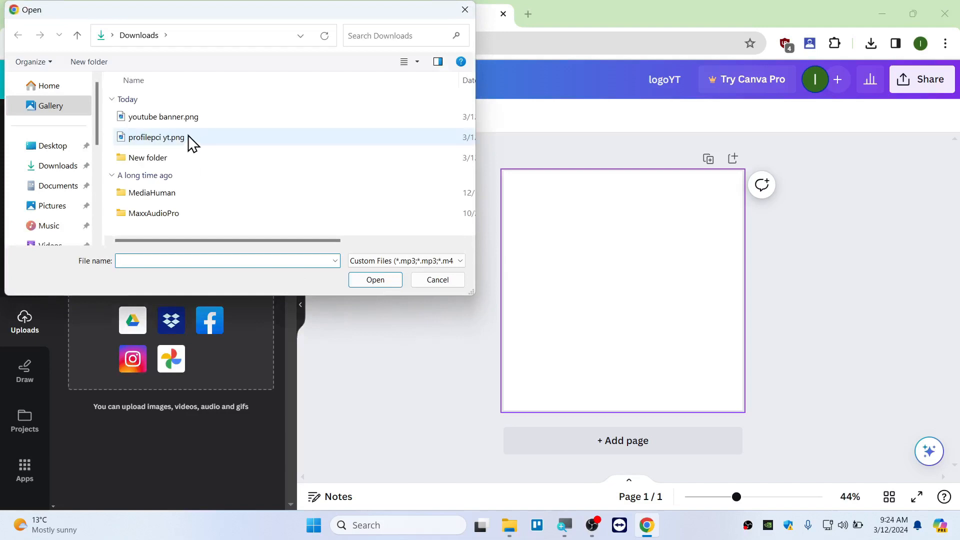
pyautogui.doubleClick(183, 139)
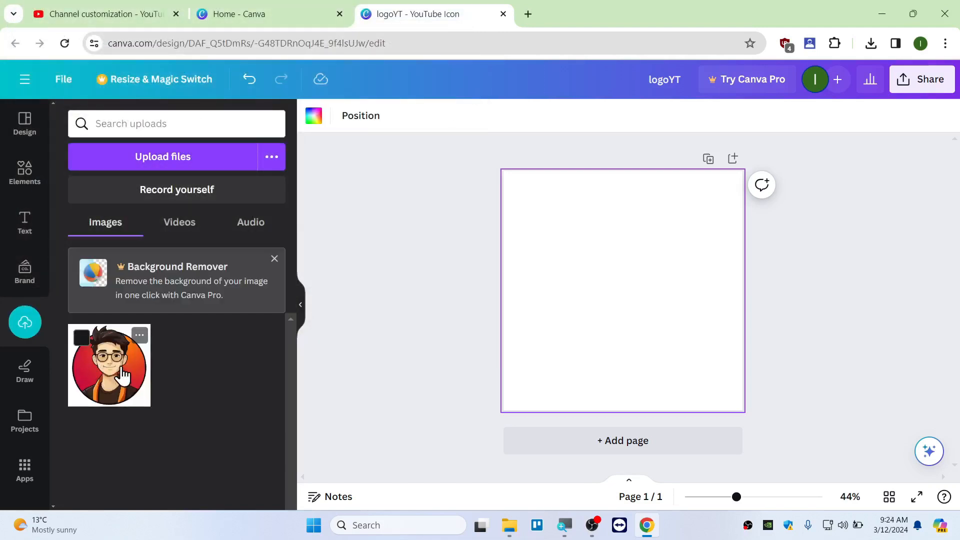
# Place the uploaded cartoon portrait on the blank page and enlarge it to fill the whole page
pyautogui.click(122, 375)
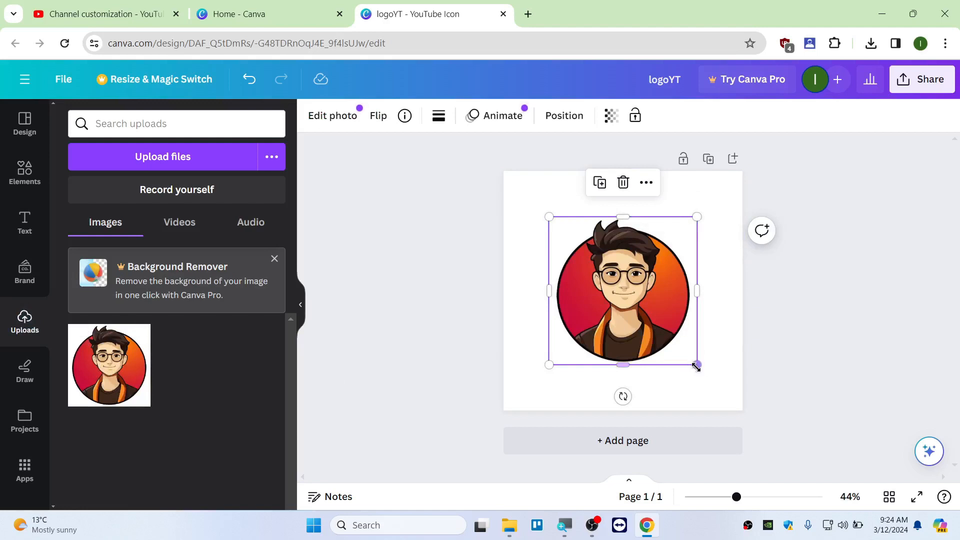
pyautogui.moveTo(701, 371); pyautogui.dragTo(742, 414)
pyautogui.click(837, 282)
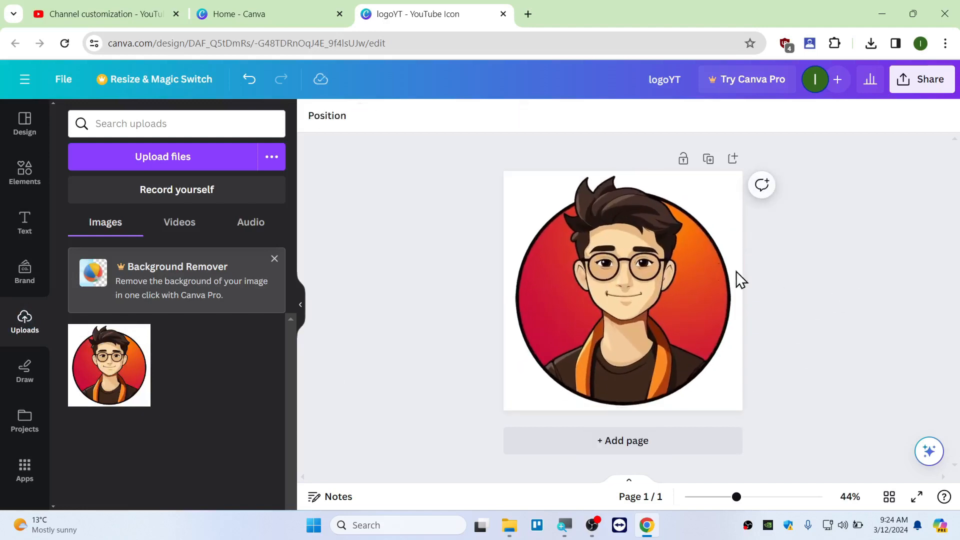
# Delete the cartoon portrait from the page
pyautogui.click(645, 246)
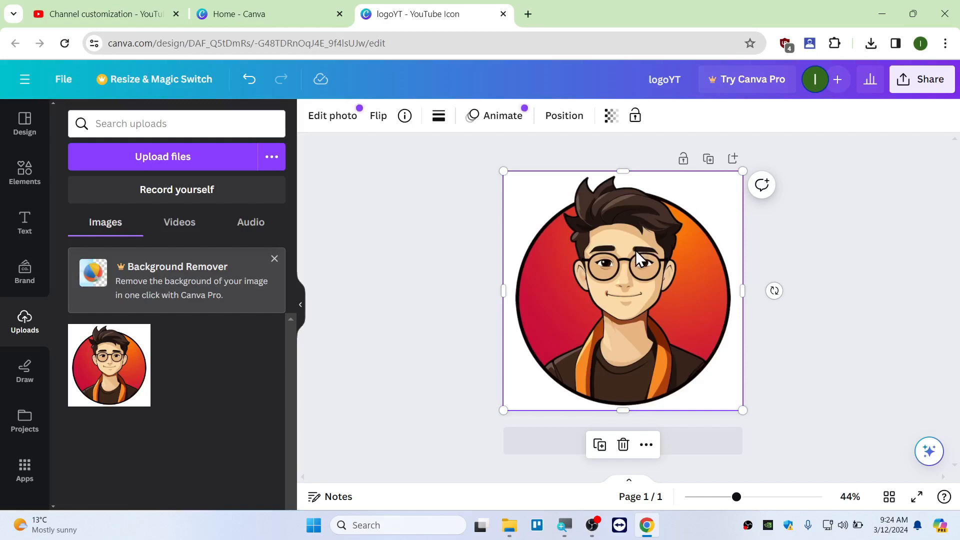
pyautogui.press('Delete')
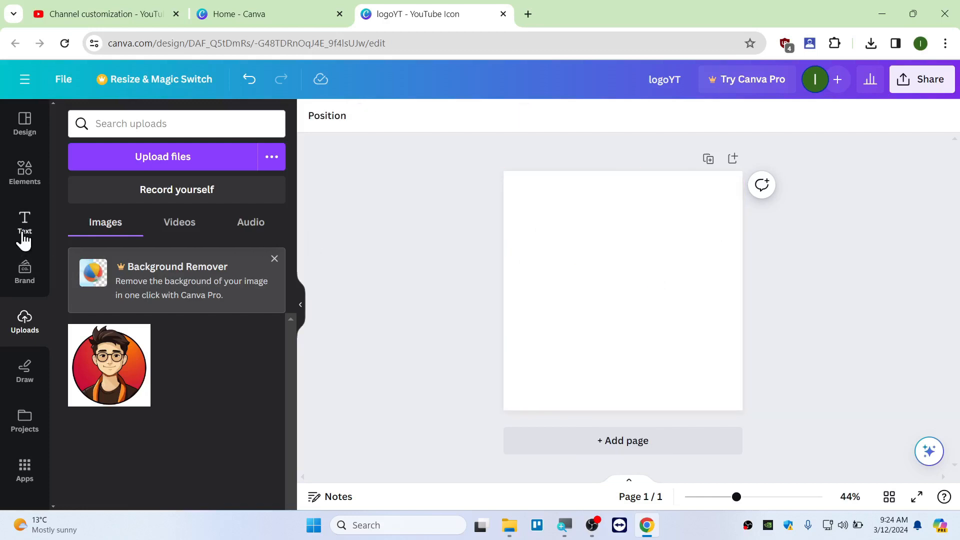
# Add a text box to the page containing the channel name "Techoid2"
pyautogui.click(25, 224)
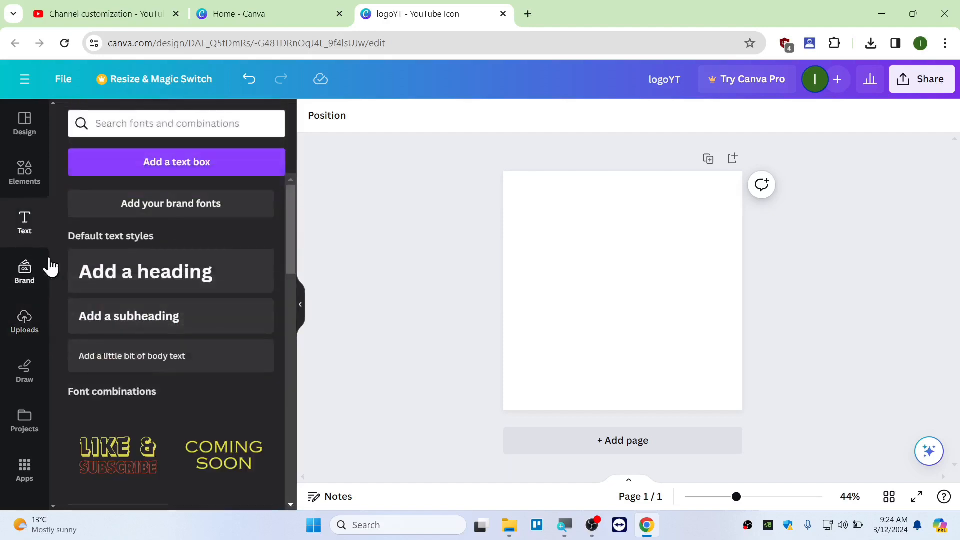
pyautogui.click(185, 170)
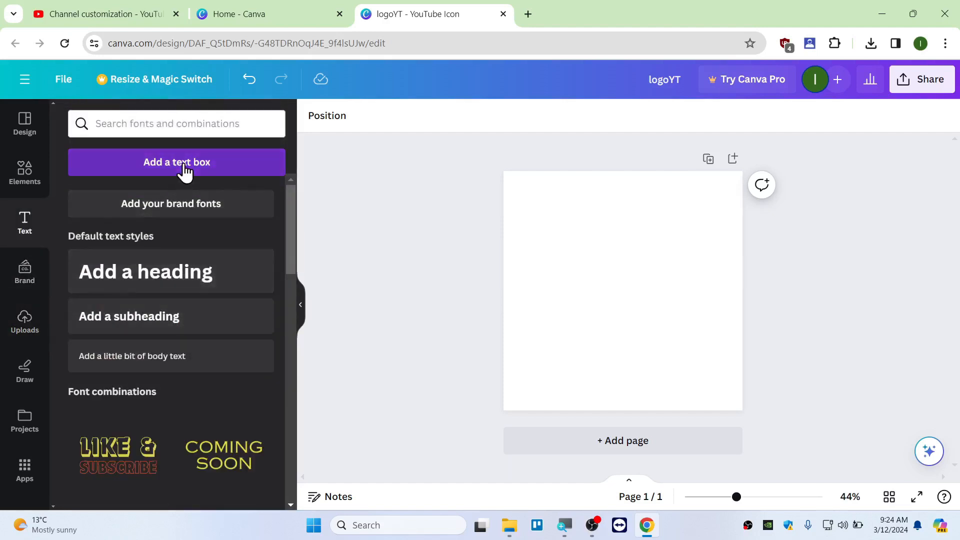
pyautogui.write('Echoic')
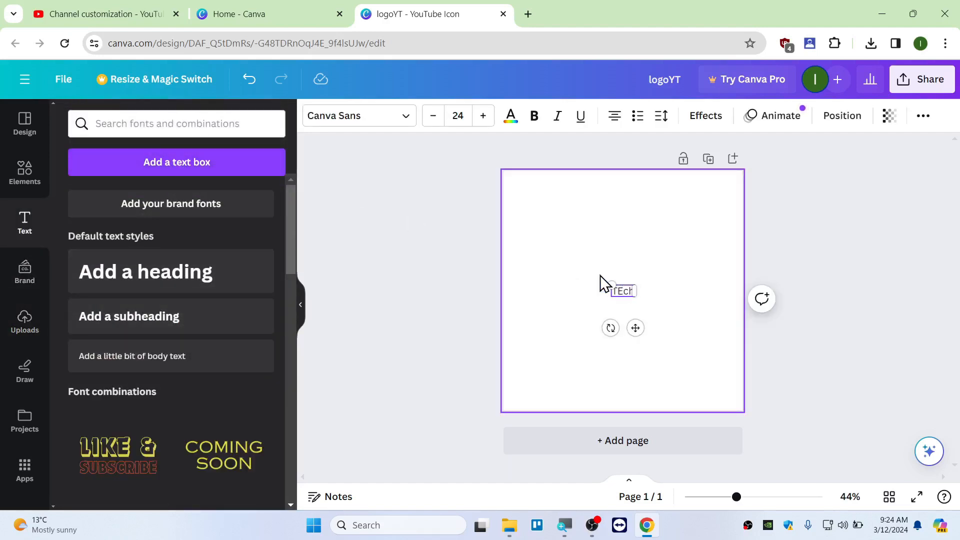
pyautogui.press('BackSpace')
pyautogui.press('BackSpace')
pyautogui.press('BackSpace')
pyautogui.press('BackSpace')
pyautogui.press('BackSpace')
pyautogui.press('BackSpace')
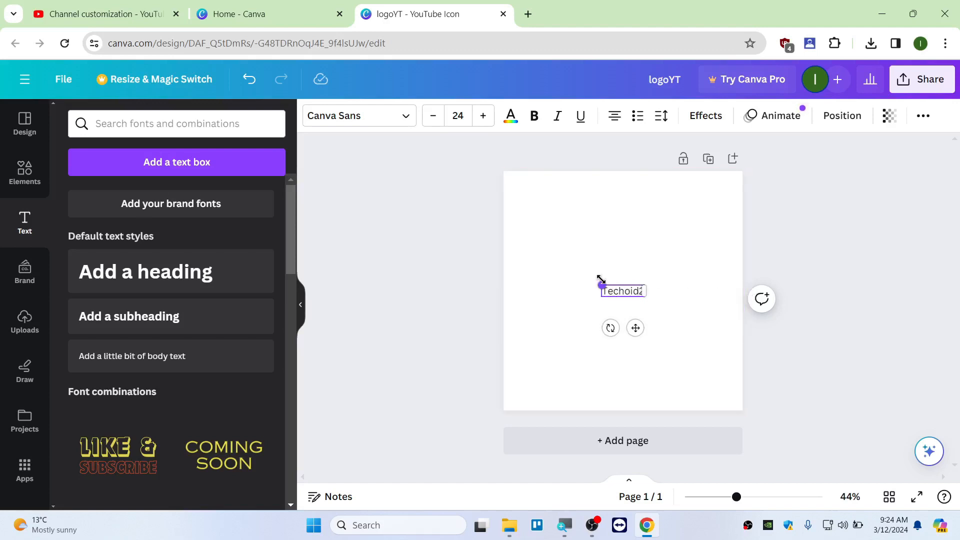
# Enlarge the Techoid2 text to a font size of 109, keeping it centred on the page
pyautogui.moveTo(601, 279); pyautogui.dragTo(539, 225)
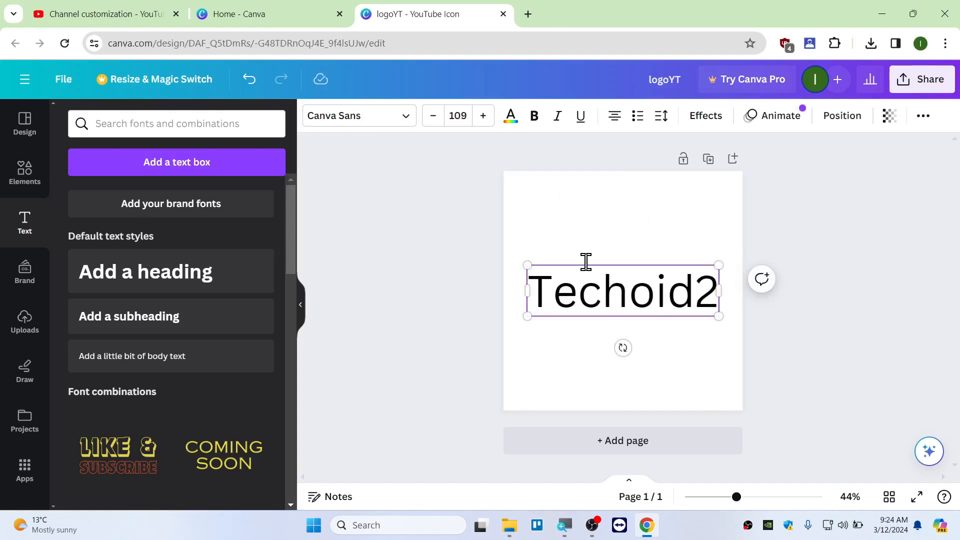
pyautogui.moveTo(529, 266); pyautogui.dragTo(530, 261)
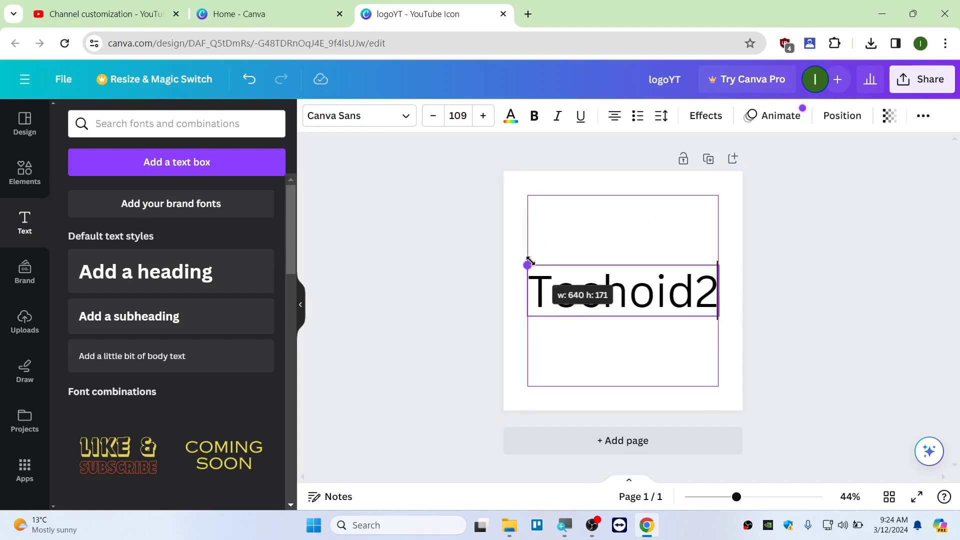
pyautogui.moveTo(530, 261); pyautogui.dragTo(530, 262)
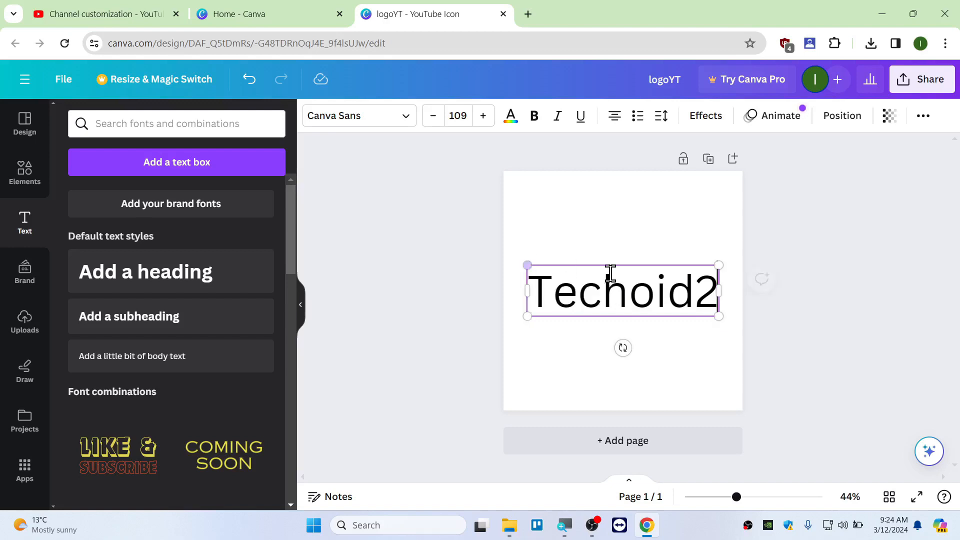
pyautogui.click(638, 340)
pyautogui.moveTo(634, 292)
pyautogui.mouseDown()
pyautogui.moveTo(631, 280)
pyautogui.moveTo(632, 291)
pyautogui.mouseUp()
pyautogui.click(836, 321)
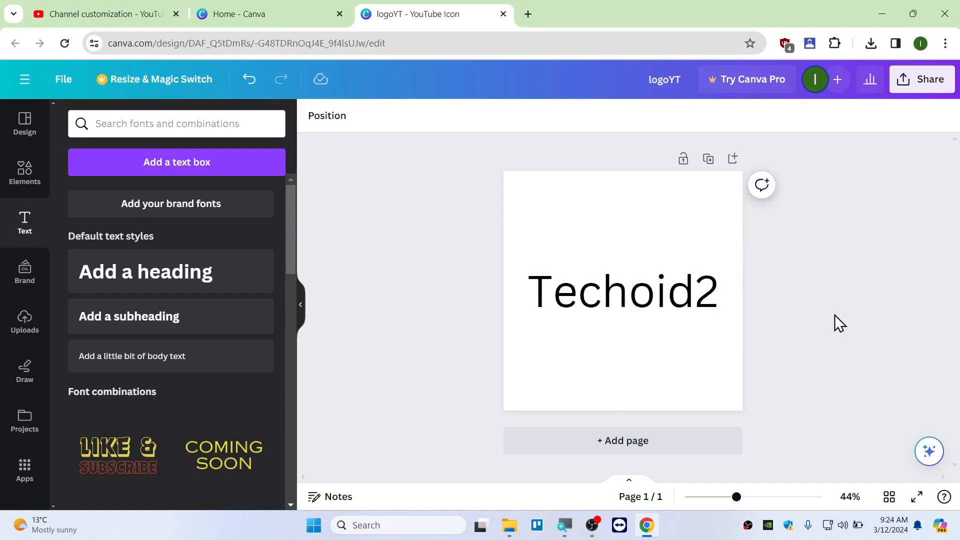
# Change the font of the Techoid2 text to Gagalin
pyautogui.doubleClick(673, 299)
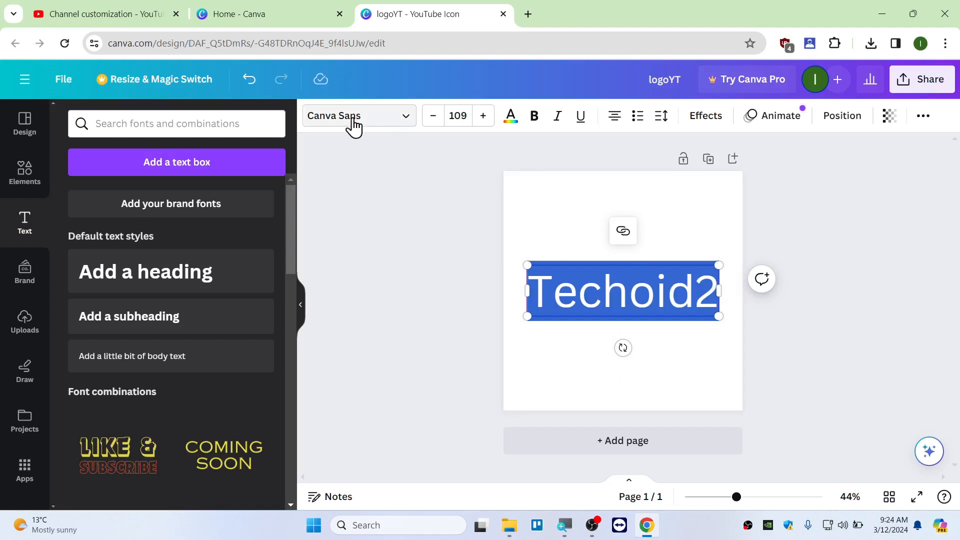
pyautogui.click(354, 126)
pyautogui.scroll(-5, 186, 369)
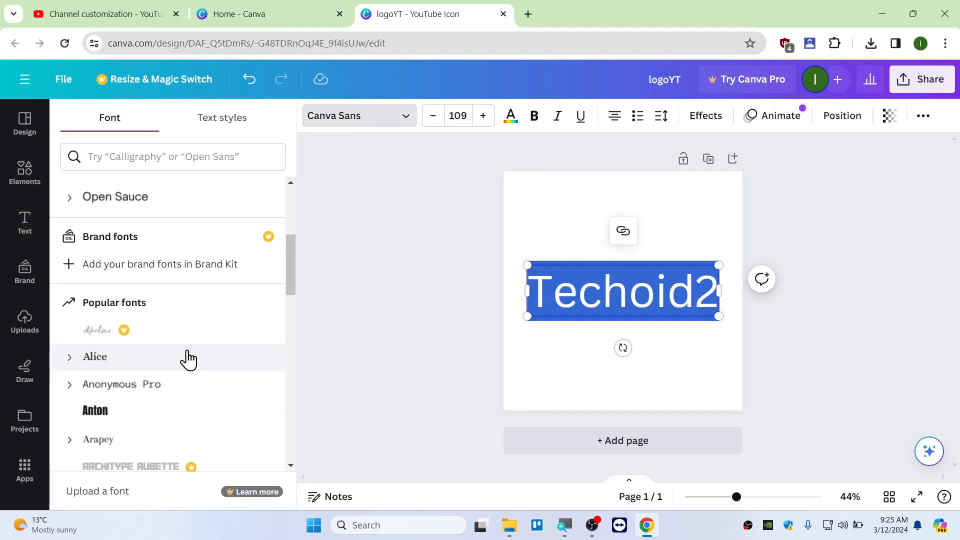
pyautogui.scroll(5, 190, 357)
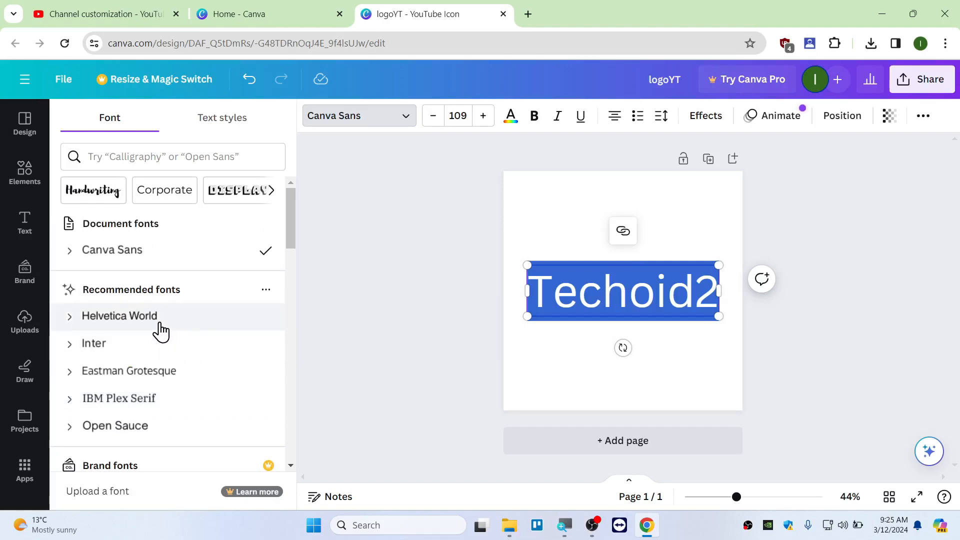
pyautogui.scroll(-15, 161, 331)
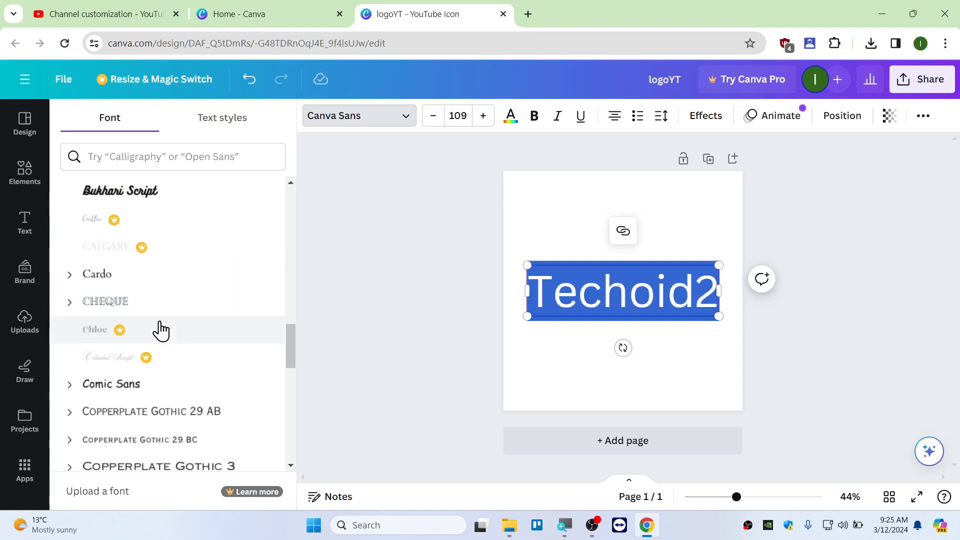
pyautogui.scroll(-5, 173, 380)
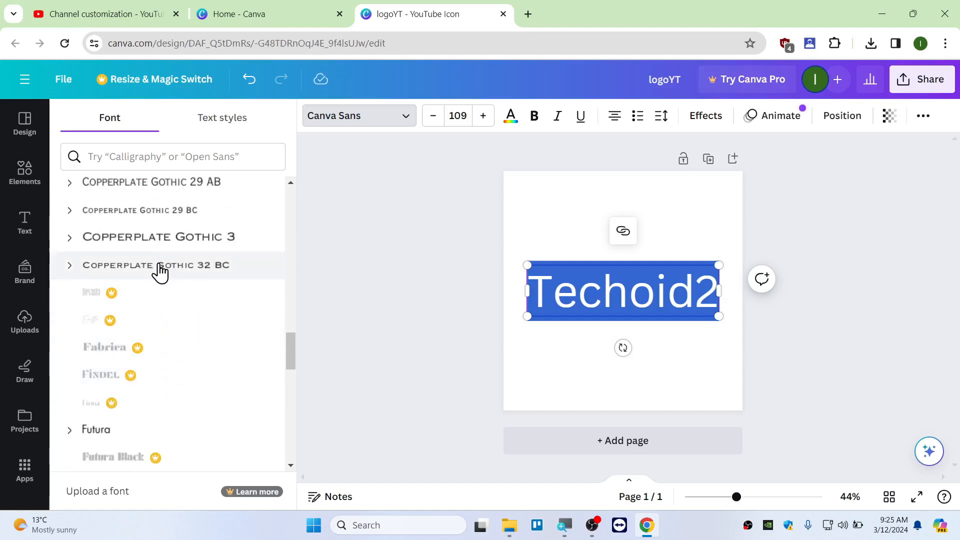
pyautogui.scroll(-5, 161, 280)
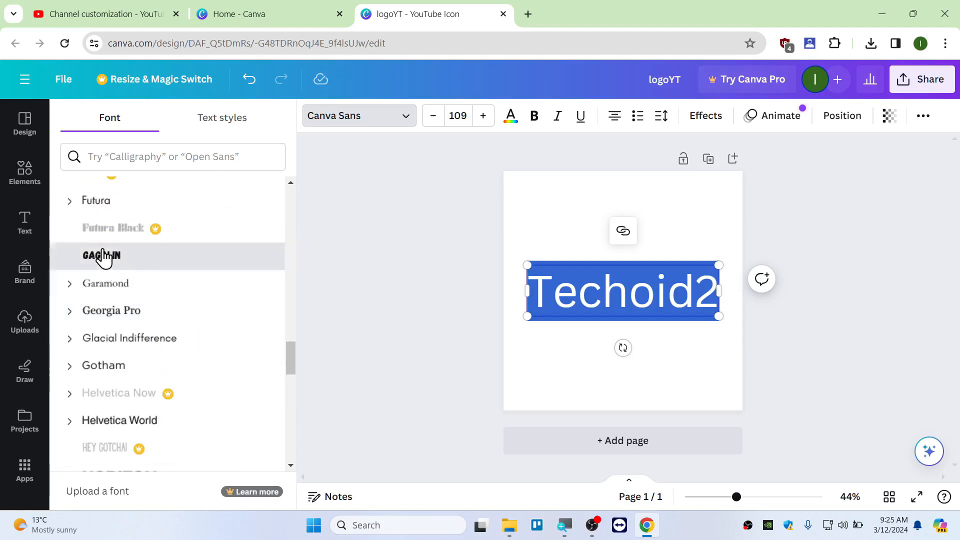
pyautogui.click(103, 257)
pyautogui.press('Escape')
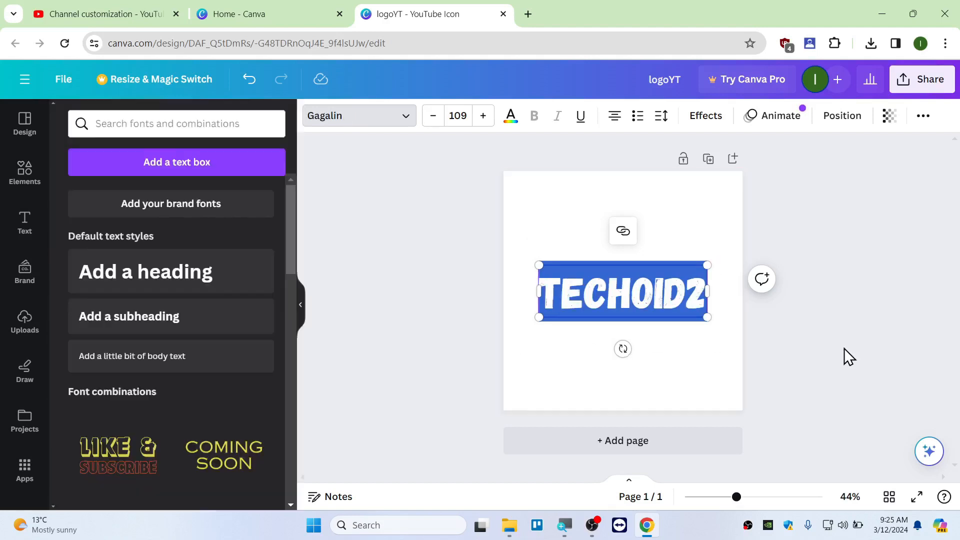
# Change the colour of the Techoid2 text to red
pyautogui.click(642, 292)
pyautogui.click(718, 334)
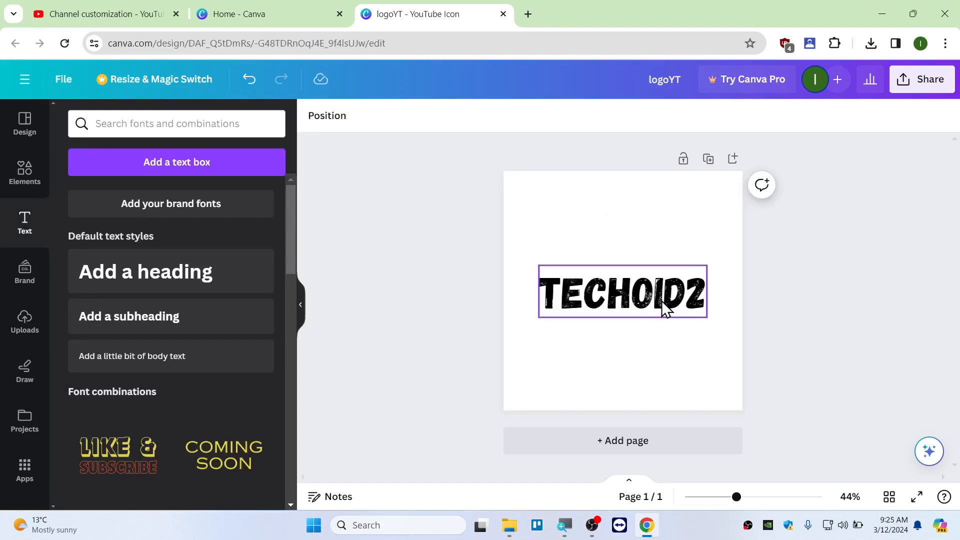
pyautogui.doubleClick(635, 299)
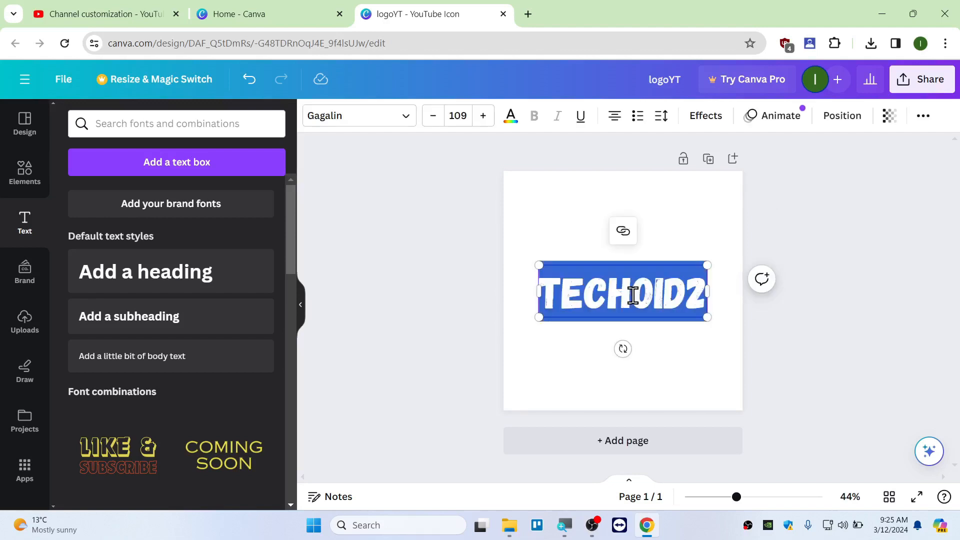
pyautogui.click(511, 117)
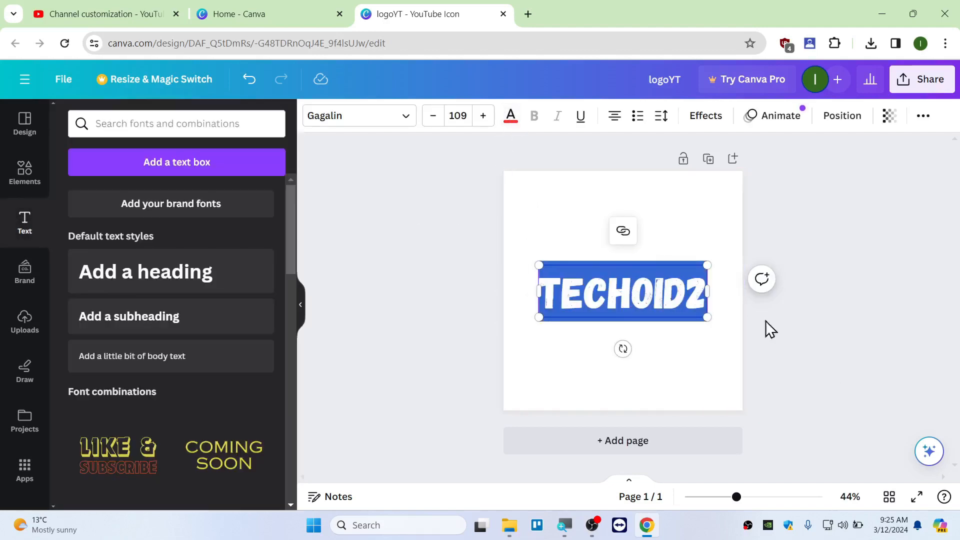
# Set the page background behind the Techoid2 text to solid black
pyautogui.click(676, 227)
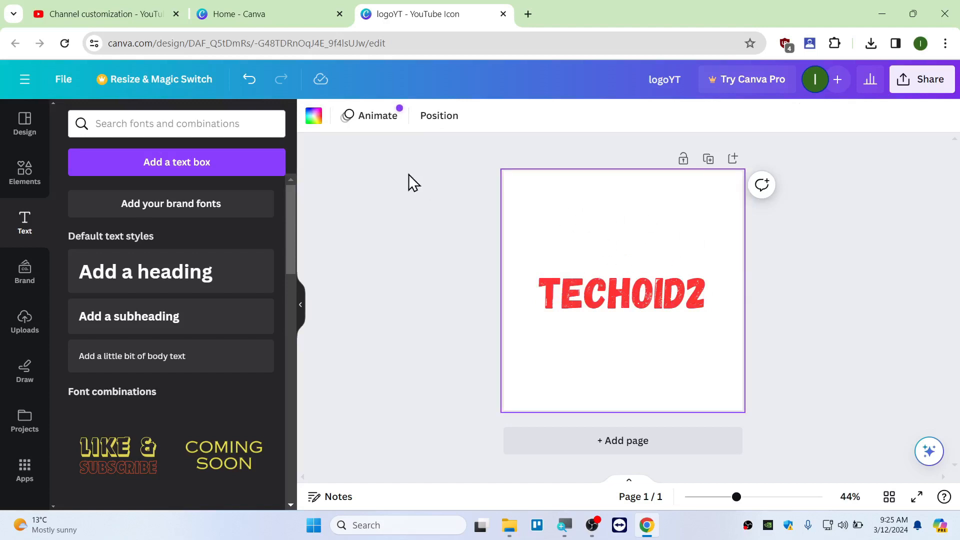
pyautogui.click(313, 122)
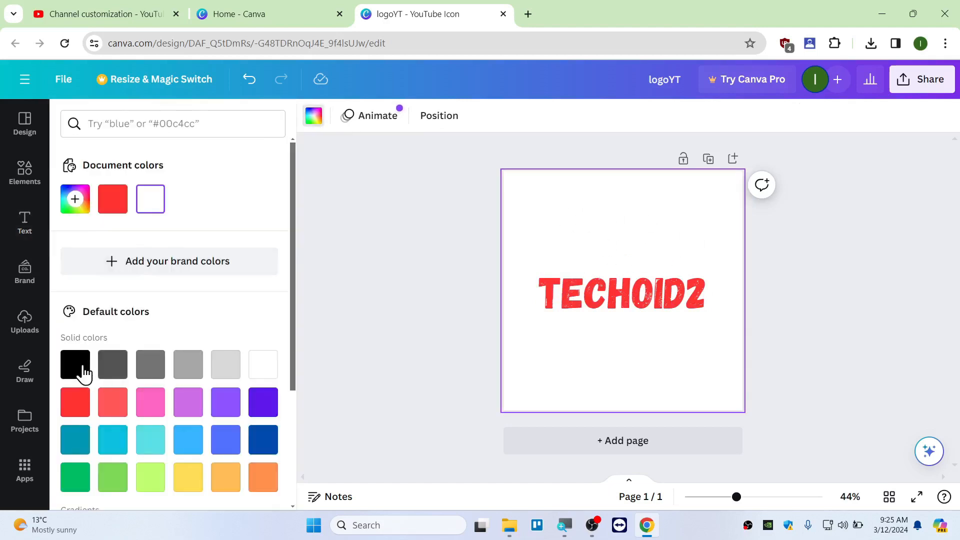
pyautogui.click(75, 366)
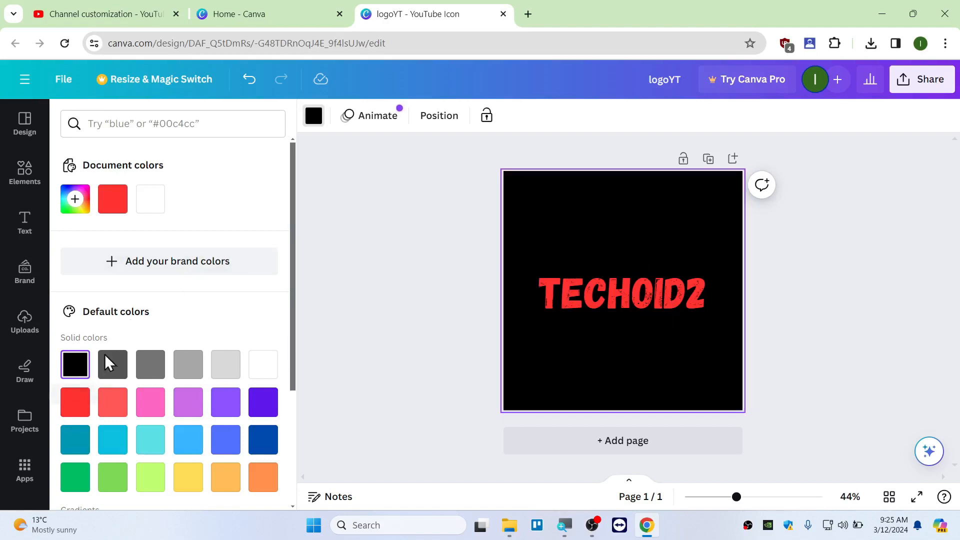
pyautogui.click(625, 290)
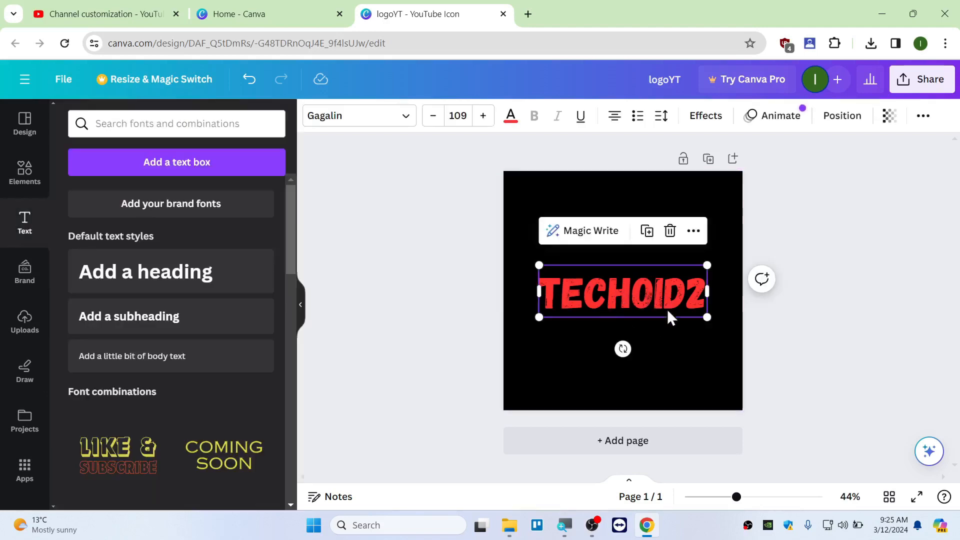
# Try a black-to-grey gradient and a lime page background, and return the background to black
pyautogui.click(650, 194)
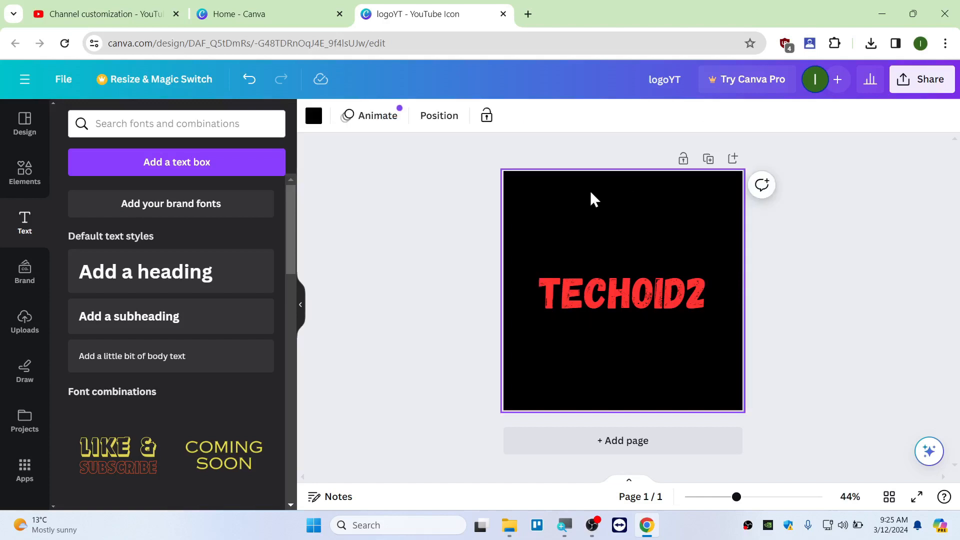
pyautogui.click(314, 116)
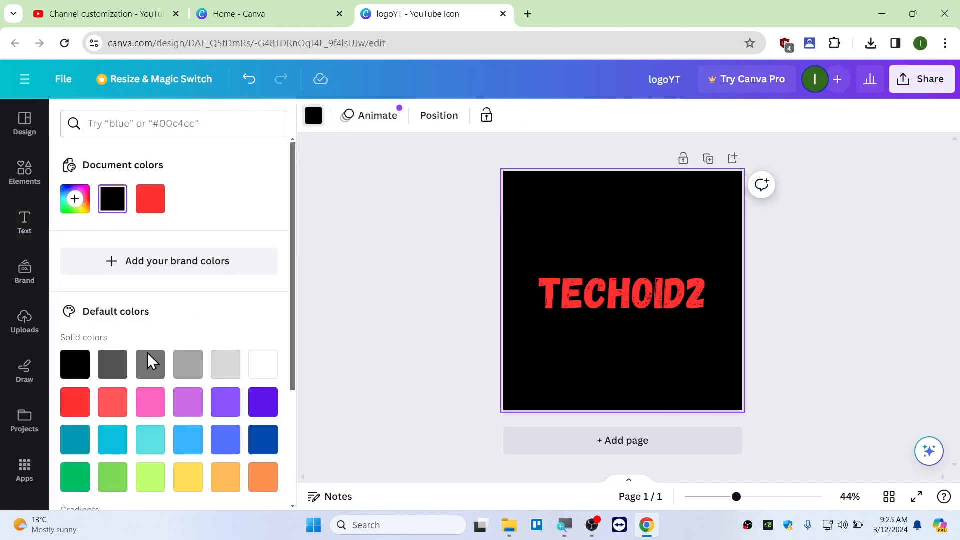
pyautogui.scroll(-3, 152, 285)
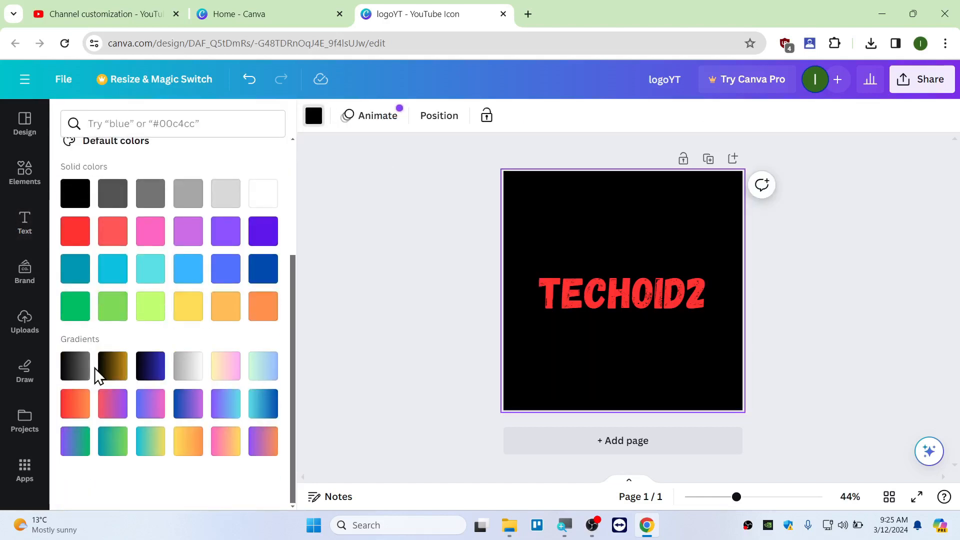
pyautogui.click(75, 371)
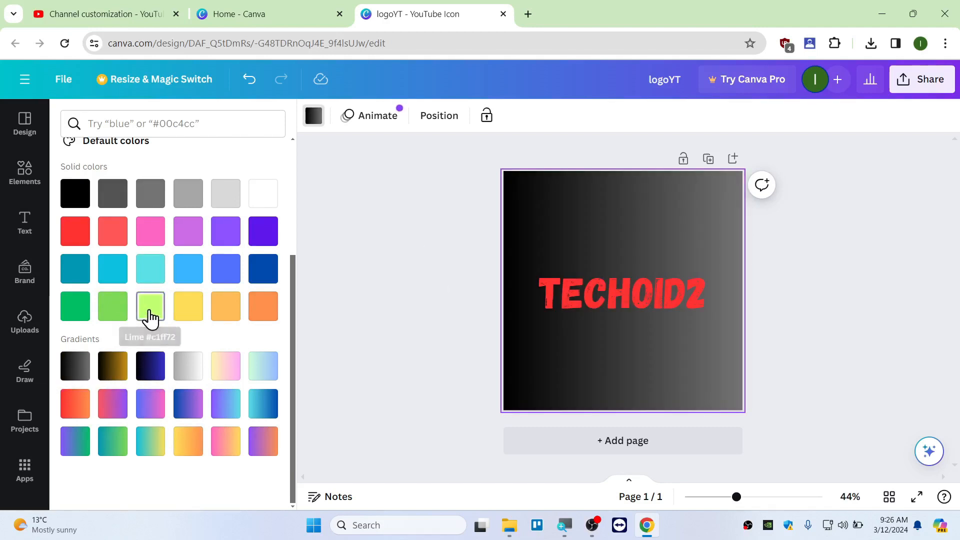
pyautogui.click(150, 318)
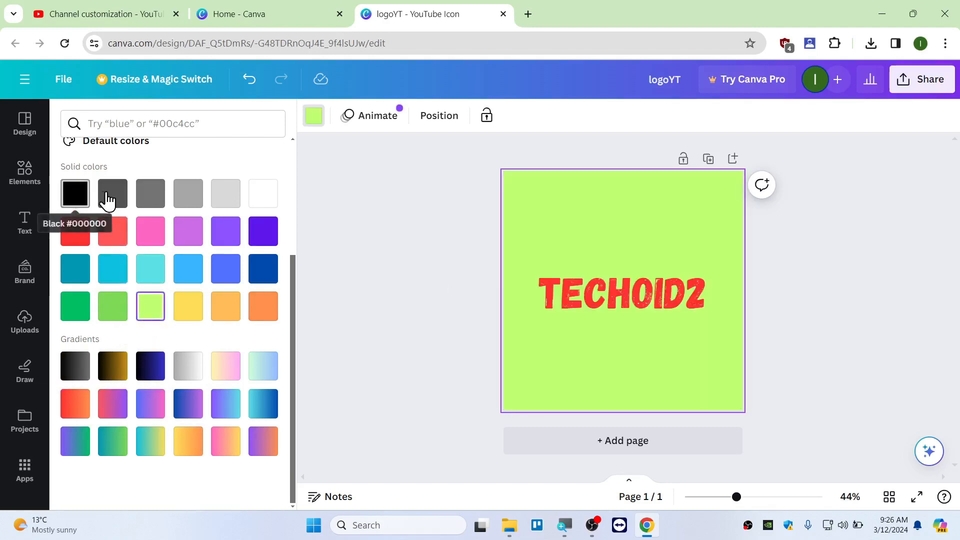
pyautogui.click(108, 200)
pyautogui.click(75, 201)
# Try a white Shadow effect on the Techoid2 text with offset 38 and transparency 80
pyautogui.click(648, 295)
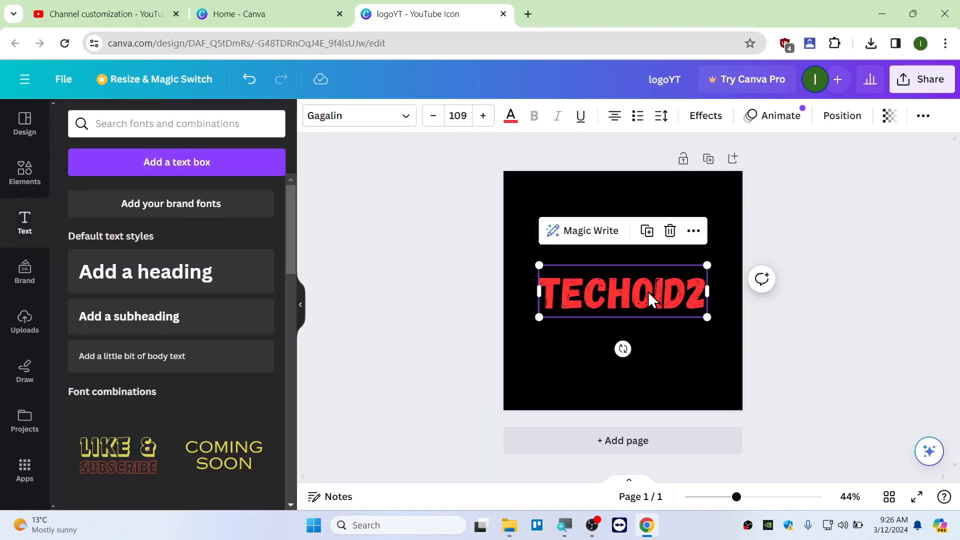
pyautogui.doubleClick(599, 291)
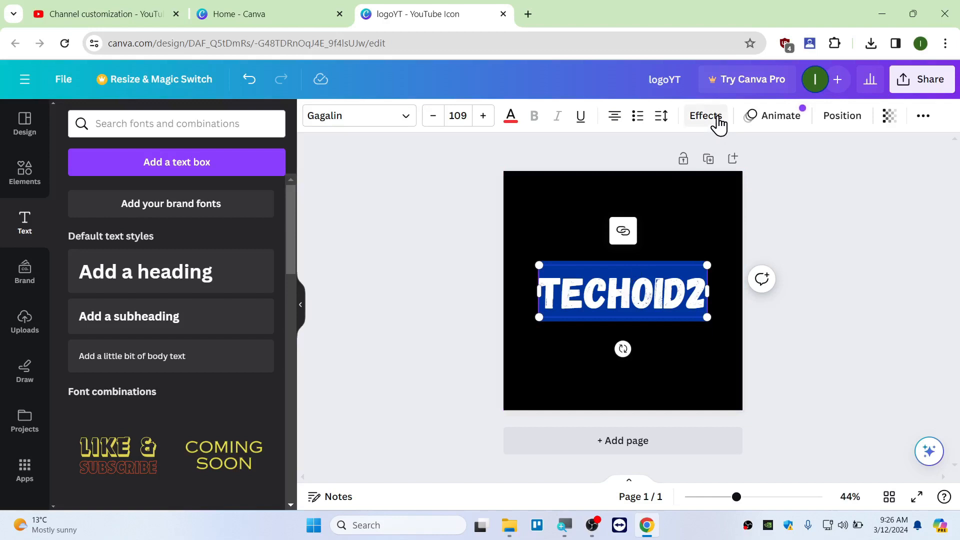
pyautogui.click(706, 116)
pyautogui.click(178, 206)
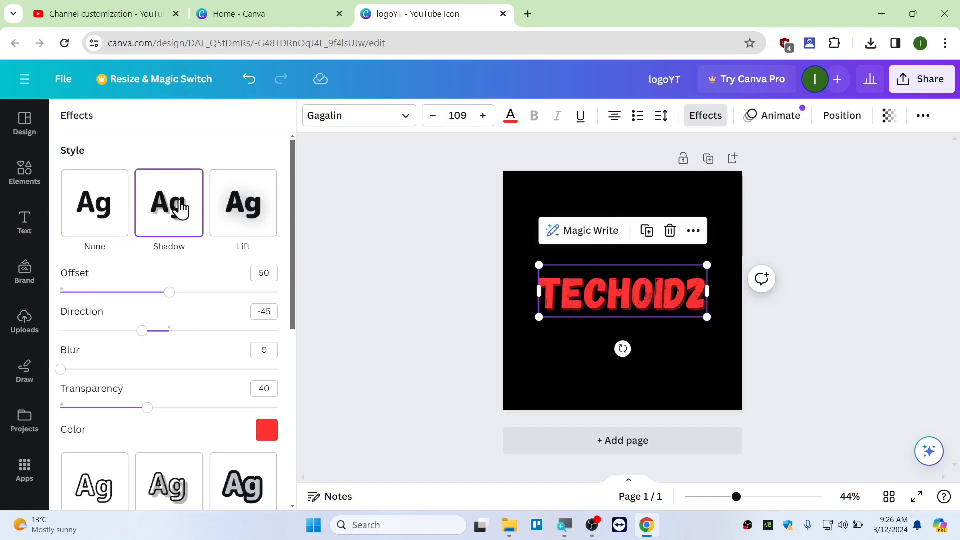
pyautogui.click(267, 430)
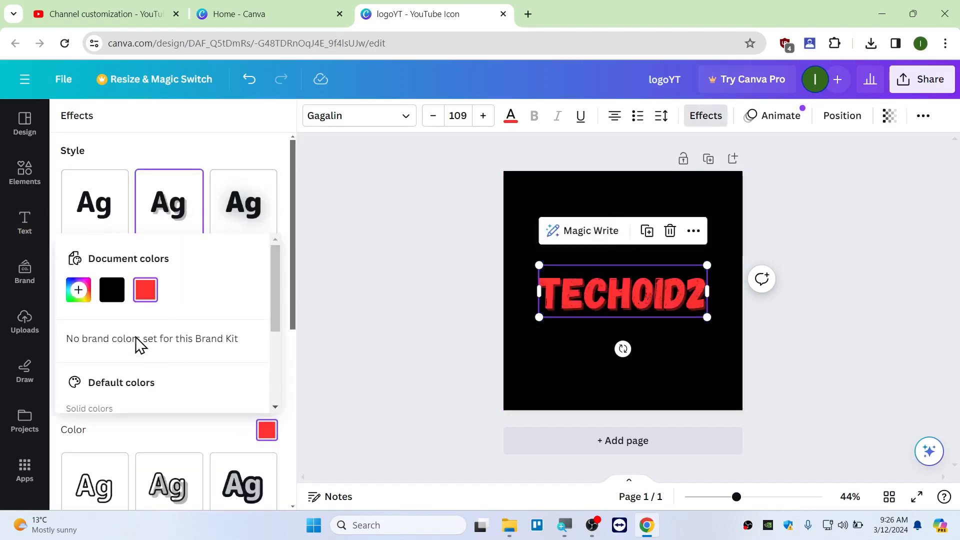
pyautogui.click(79, 290)
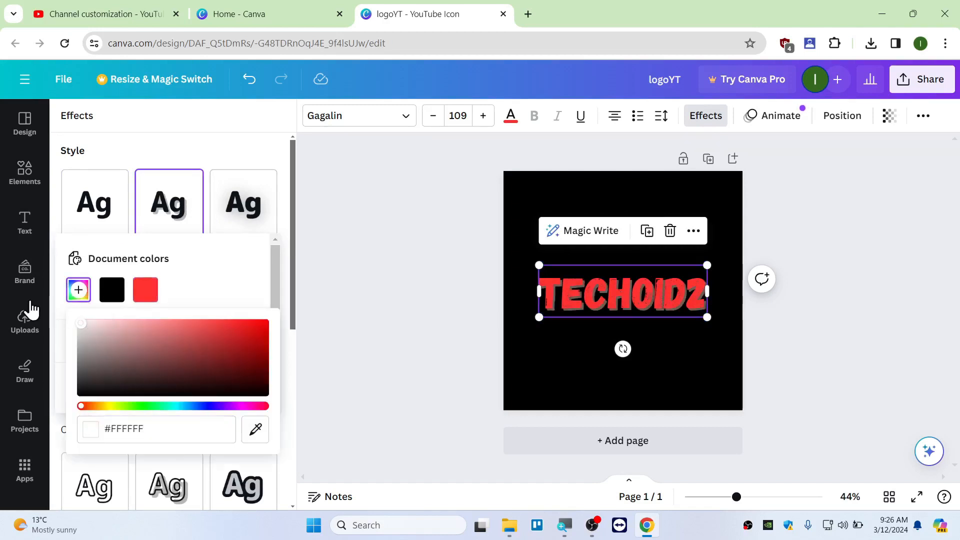
pyautogui.scroll(2, 186, 379)
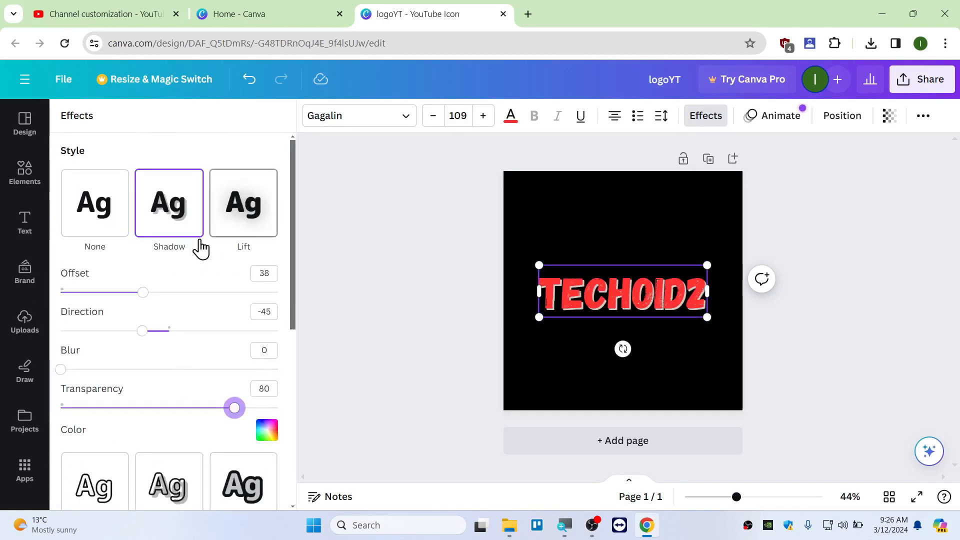
# Try the Hollow and Glitch effects on the Techoid2 text
pyautogui.scroll(-6, 163, 325)
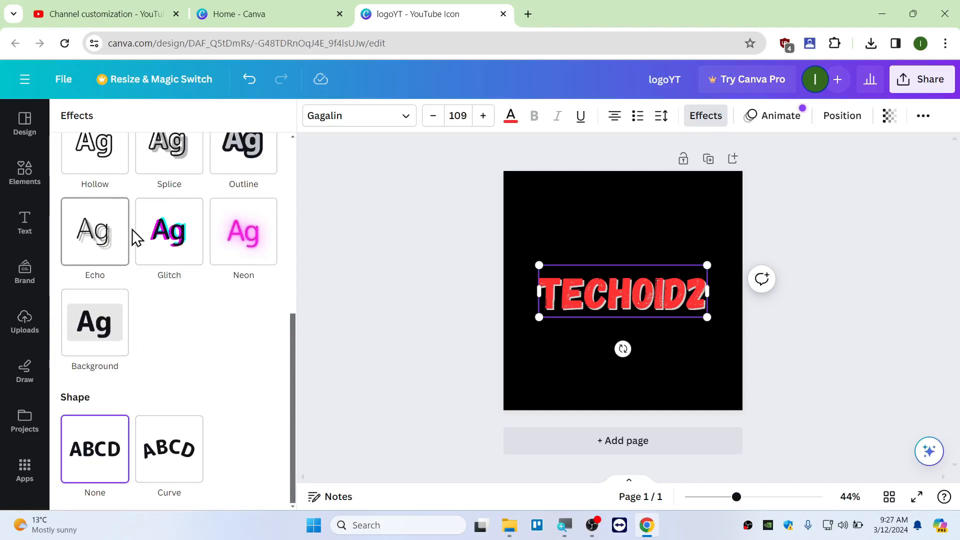
pyautogui.click(104, 160)
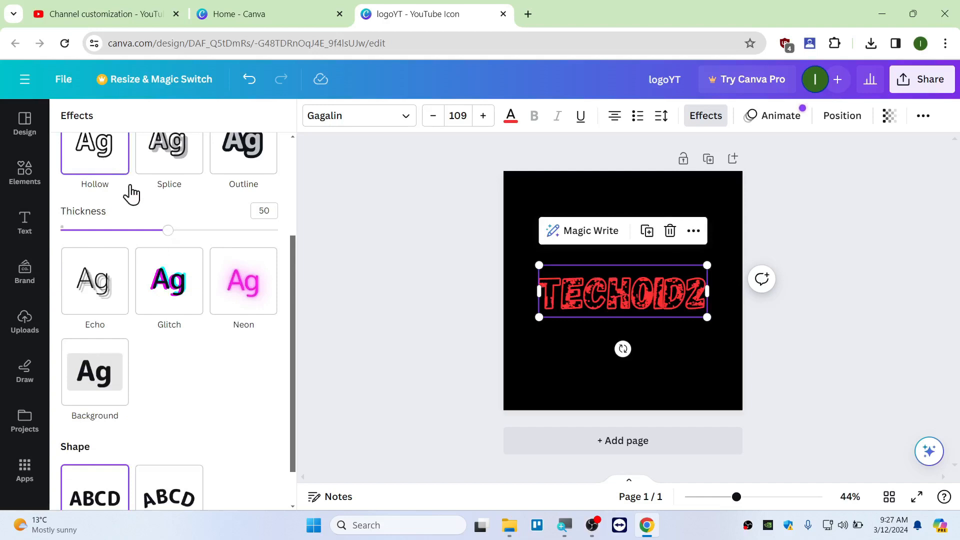
pyautogui.click(188, 286)
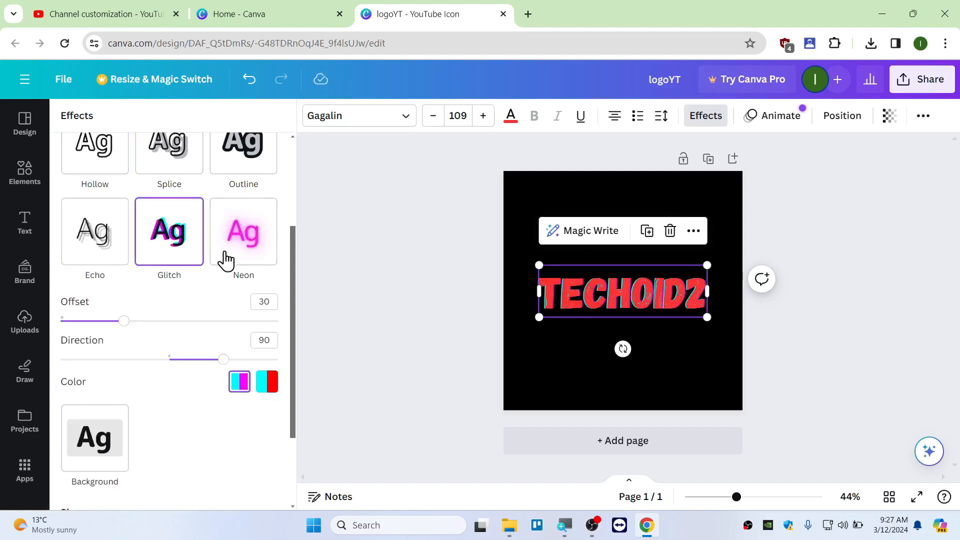
# Apply the Neon effect to the Techoid2 text with an intensity of 89
pyautogui.click(244, 242)
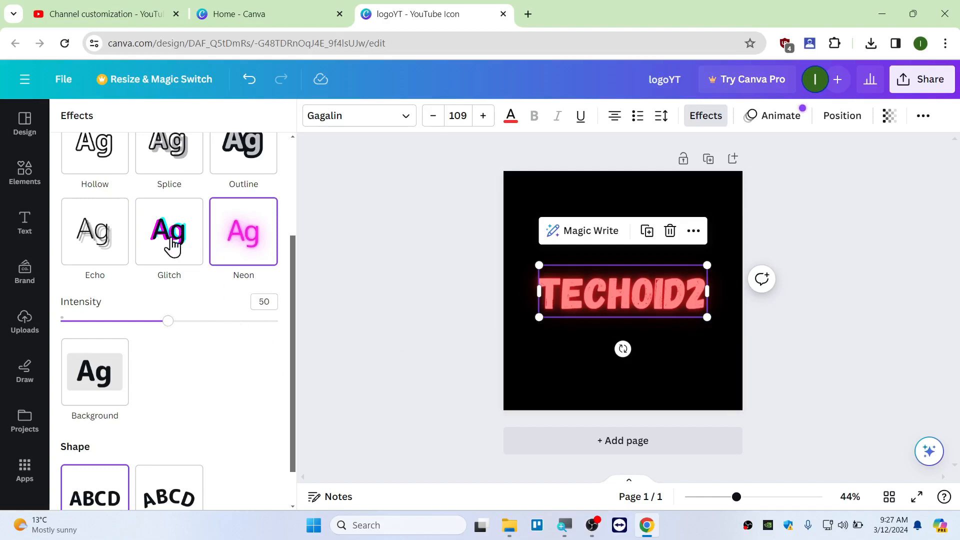
pyautogui.click(88, 231)
pyautogui.scroll(-1, 199, 366)
pyautogui.moveTo(169, 280); pyautogui.dragTo(255, 283)
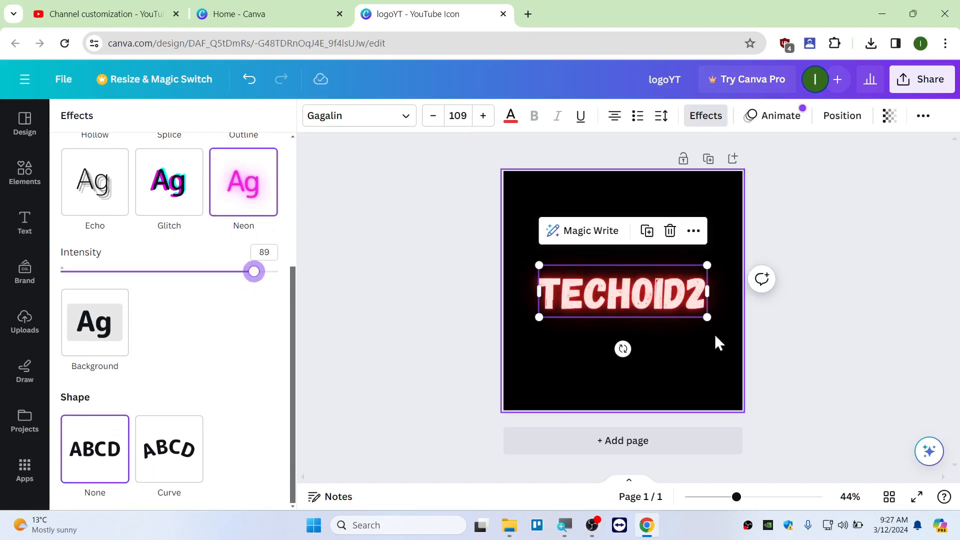
pyautogui.click(872, 334)
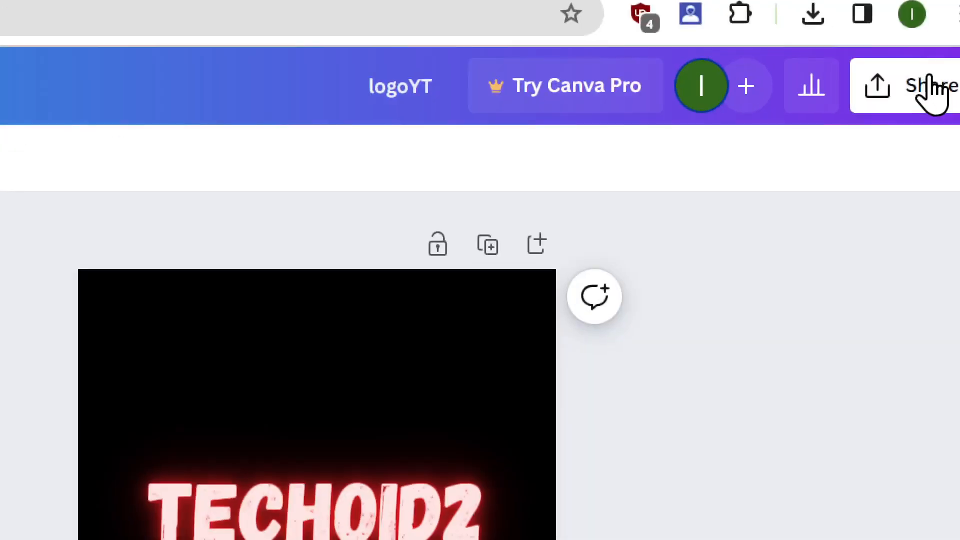
# Download the logo design as a PNG file at 800 × 800 px
pyautogui.click(929, 81)
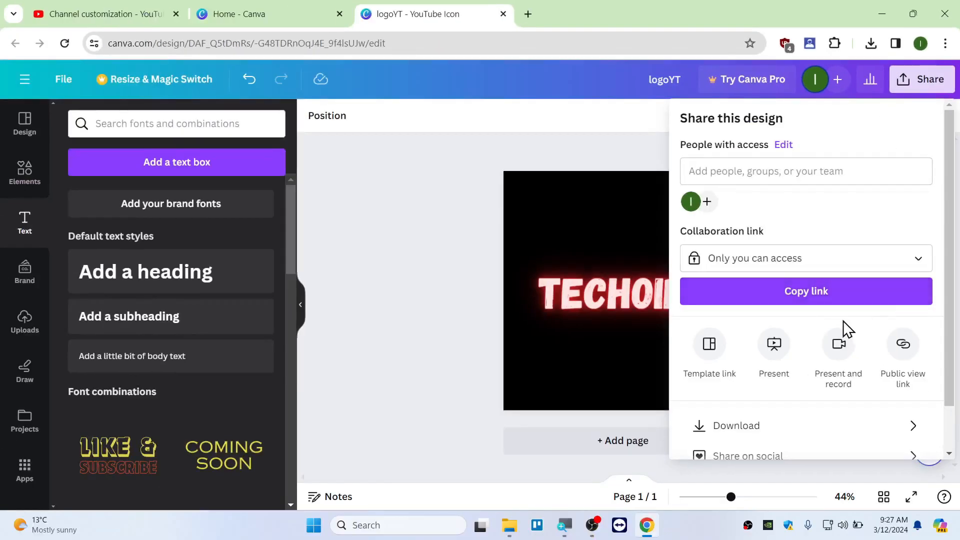
pyautogui.scroll(-1, 770, 407)
pyautogui.click(809, 374)
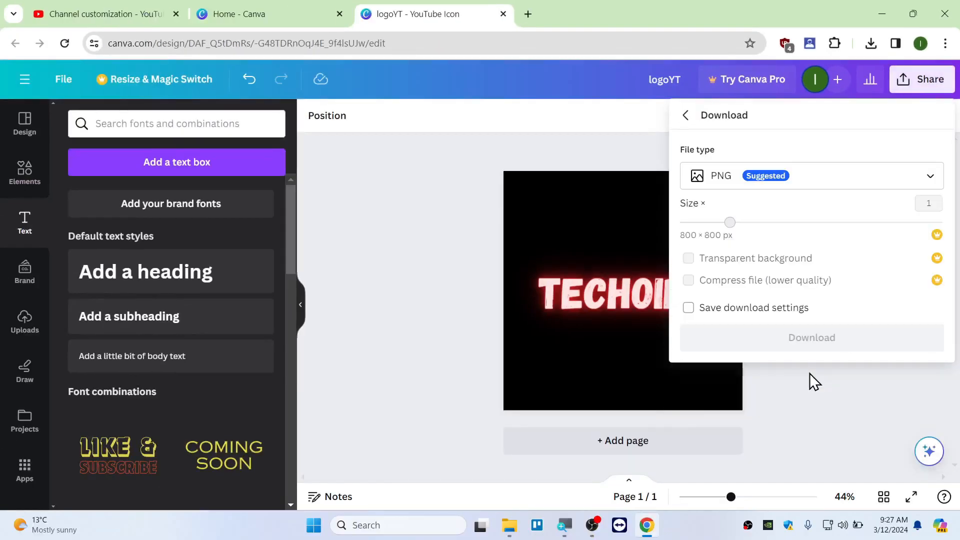
pyautogui.click(869, 177)
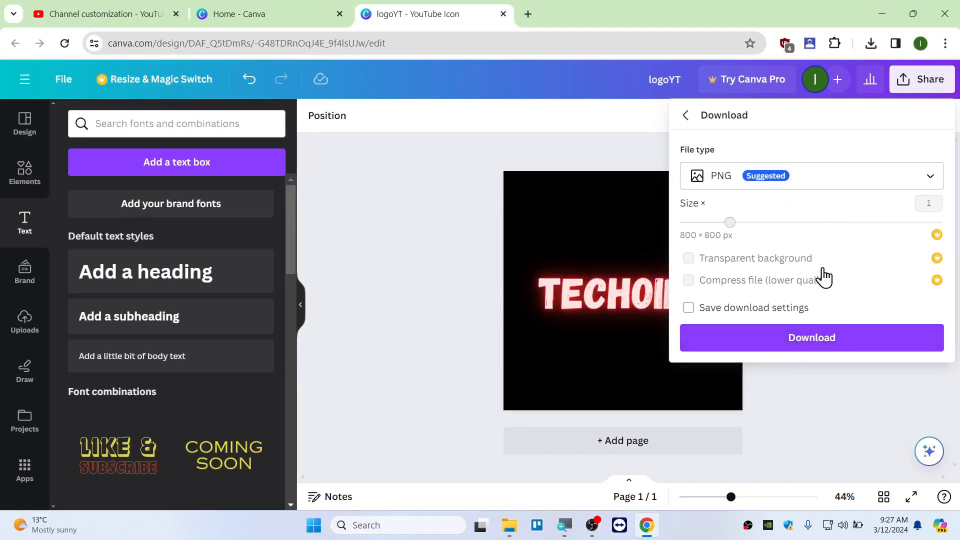
pyautogui.click(844, 190)
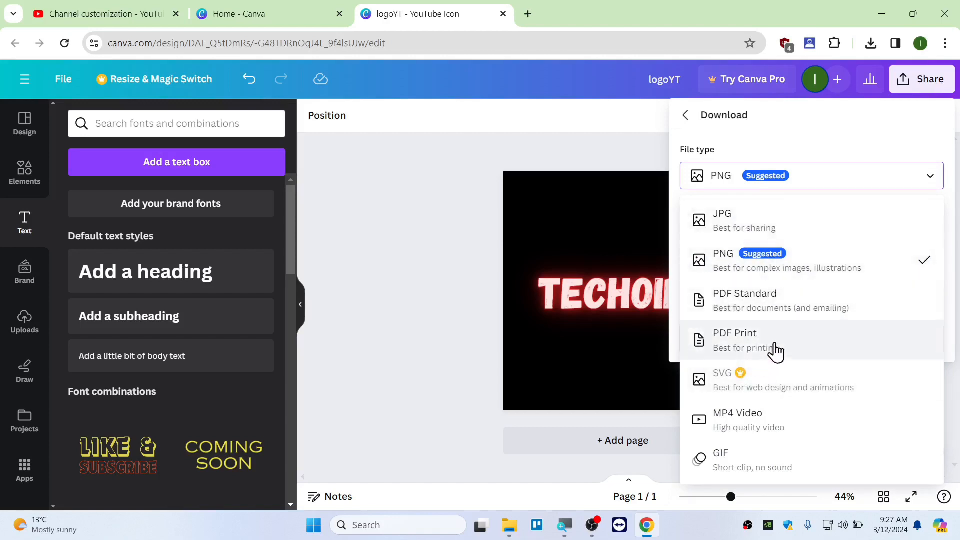
pyautogui.click(840, 182)
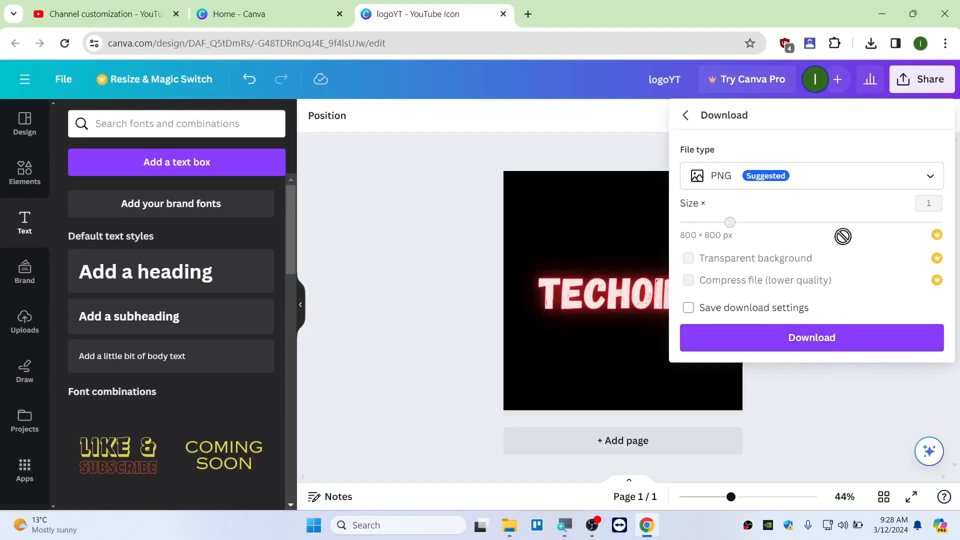
pyautogui.click(836, 341)
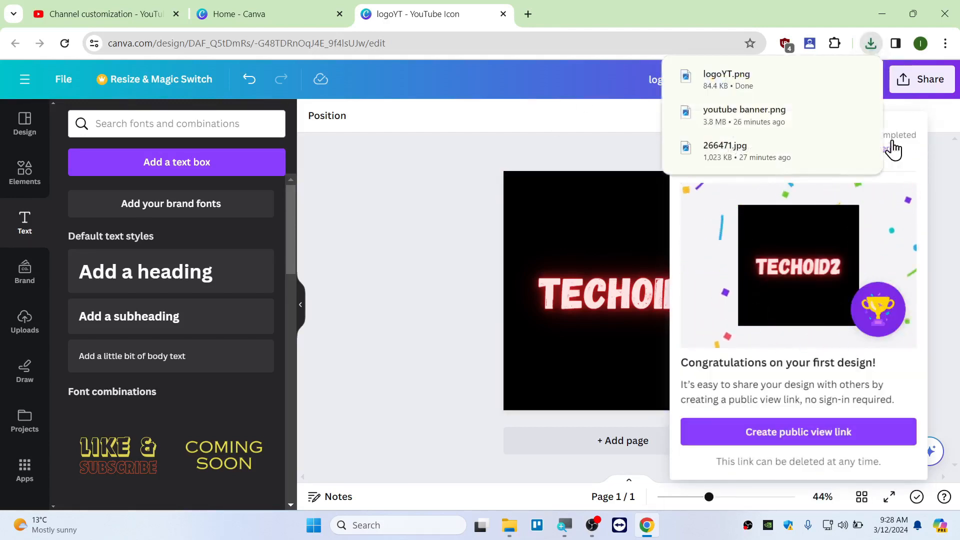
# Open the downloaded logoYT.png to inspect the lettering up close, and close the image and the Downloads folder view
pyautogui.click(828, 86)
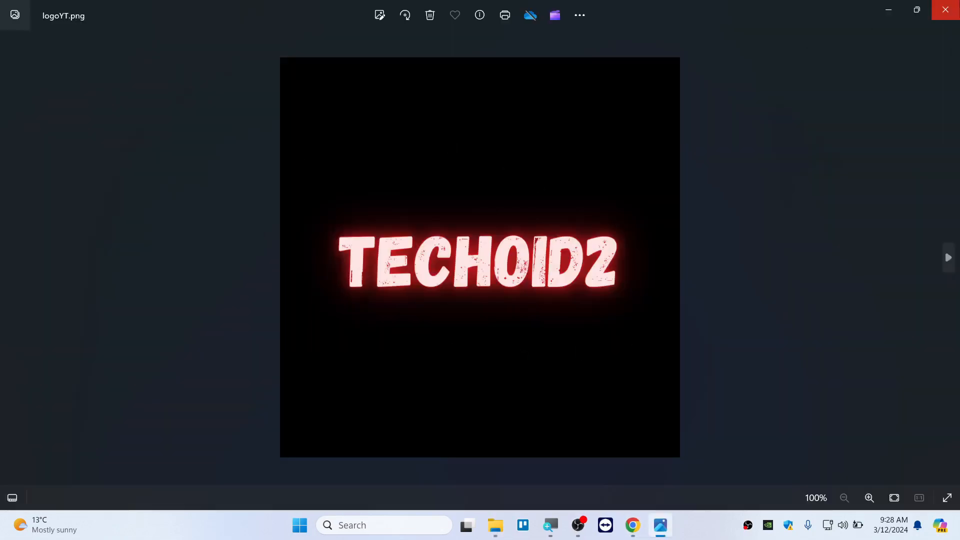
pyautogui.scroll(5, 473, 253)
pyautogui.scroll(-5, 475, 254)
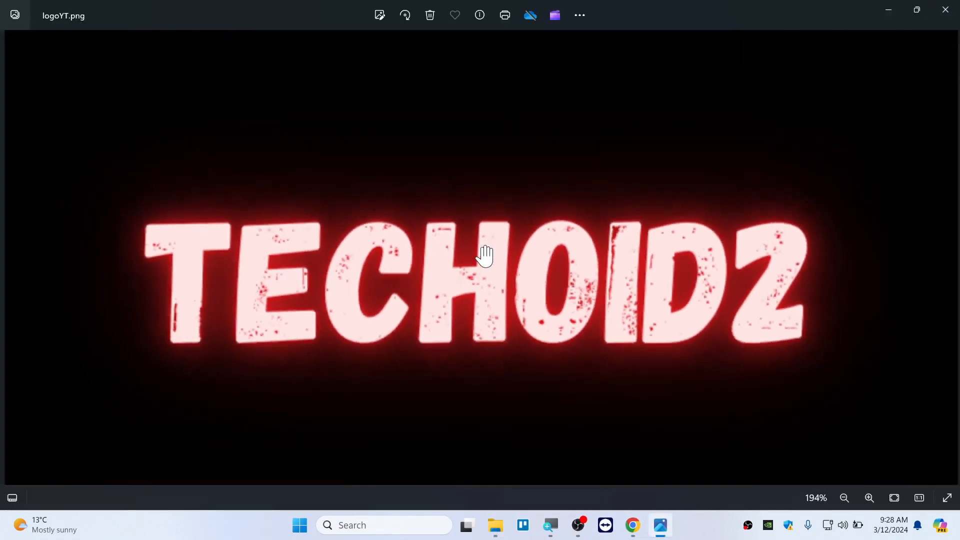
pyautogui.click(945, 10)
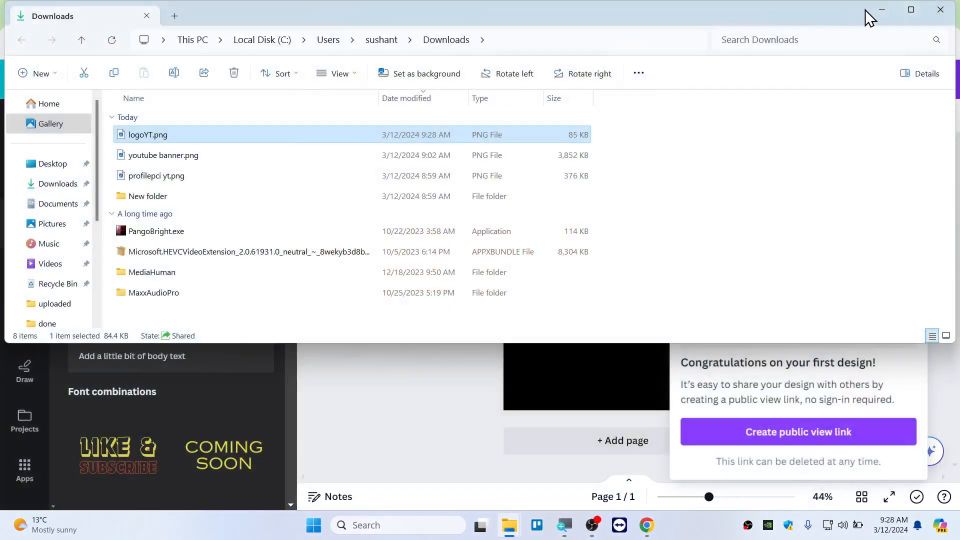
pyautogui.click(881, 11)
# Switch to the channel branding settings in YouTube Studio and start changing the profile picture
pyautogui.click(85, 16)
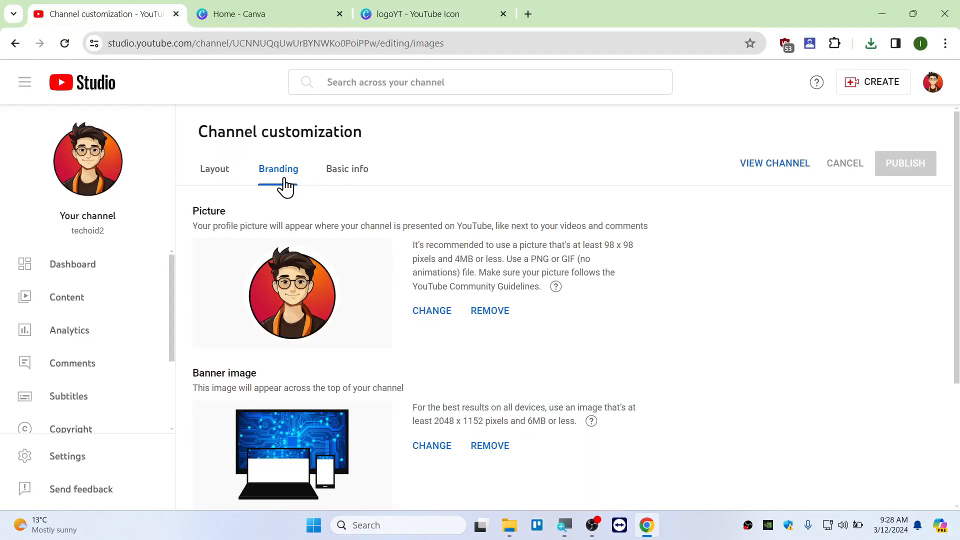
pyautogui.click(433, 311)
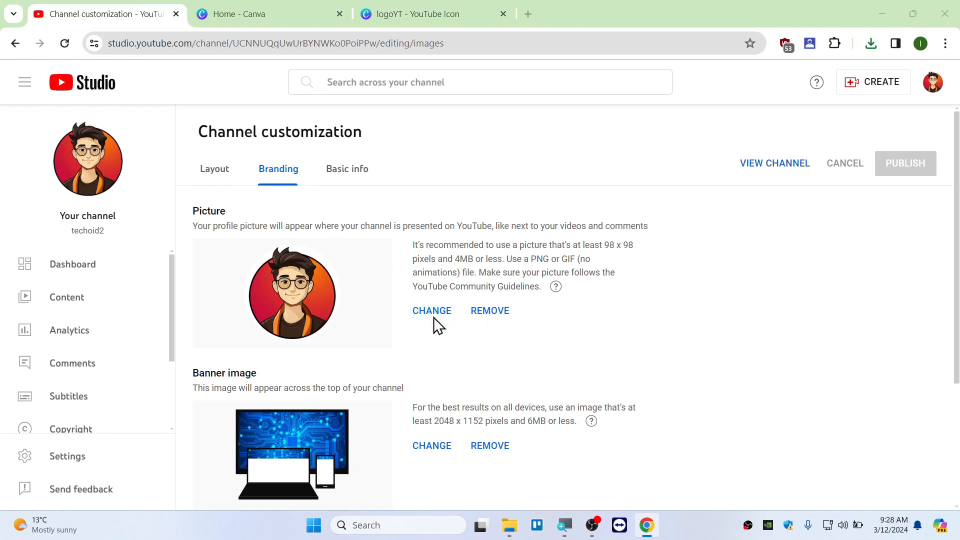